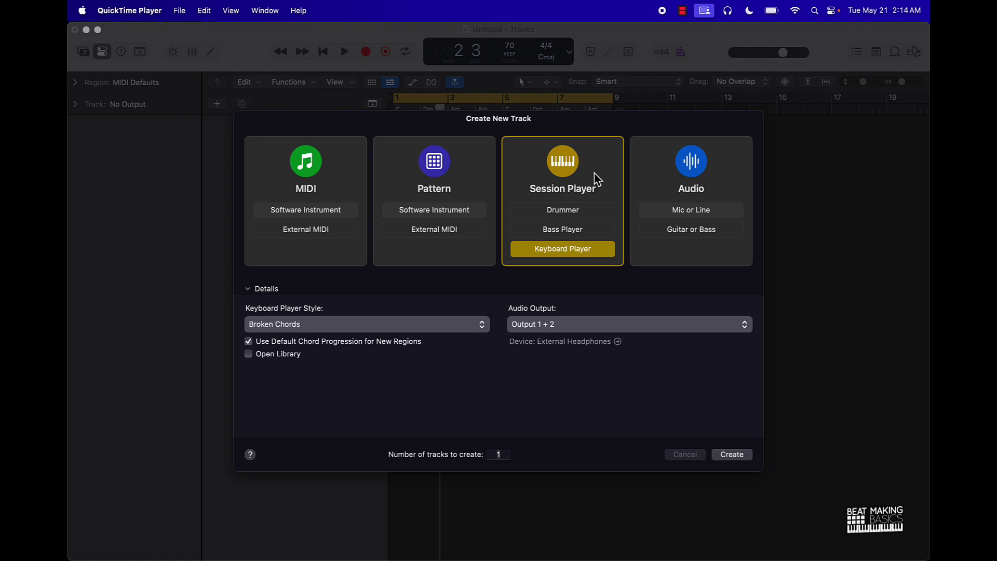
# - Create the Vintage Upright Keyboard Player track, then quit Notes and Chrome from the Dock
pyautogui.click(737, 459)
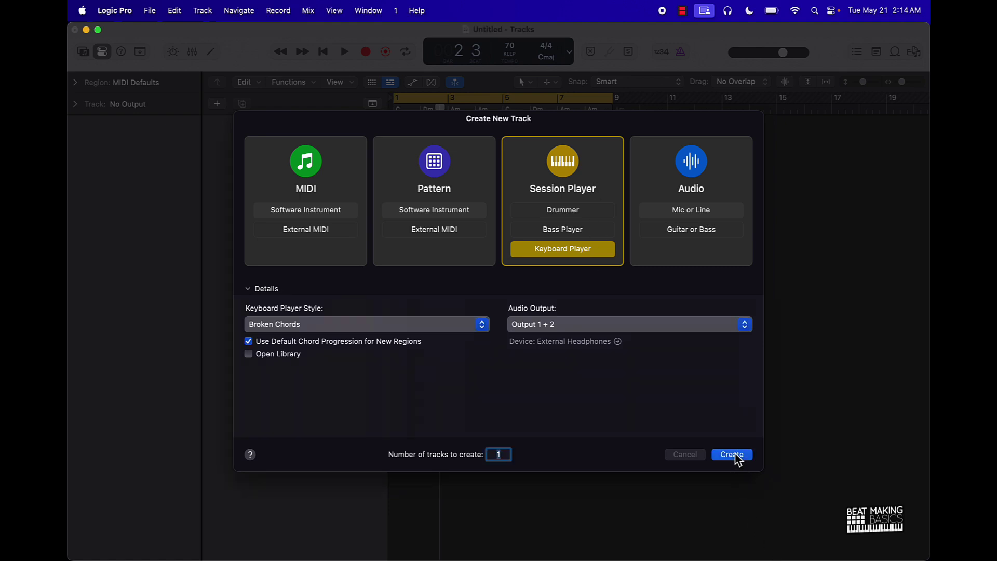
pyautogui.click(735, 455)
pyautogui.moveTo(423, 550)
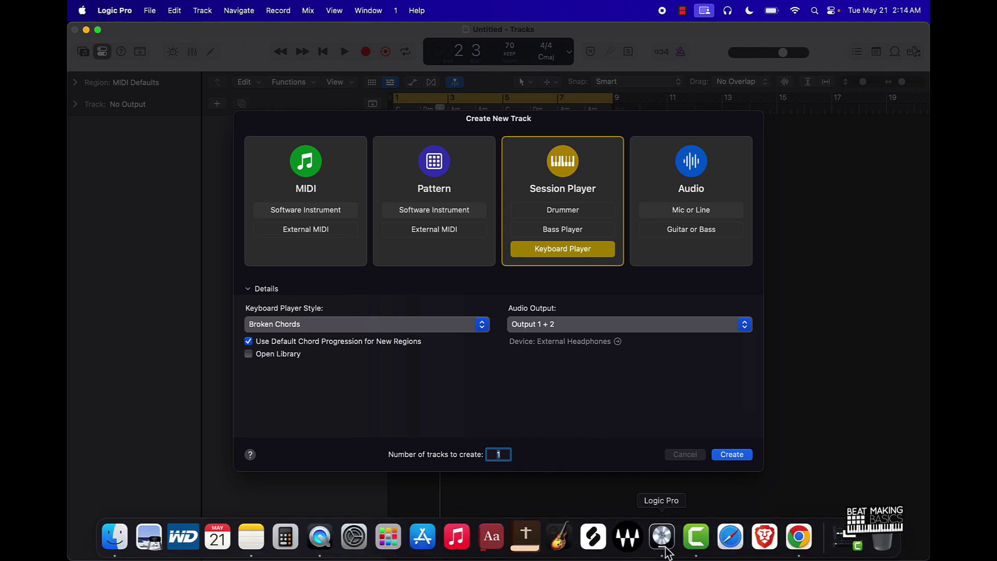
pyautogui.rightClick(257, 542)
pyautogui.click(256, 499)
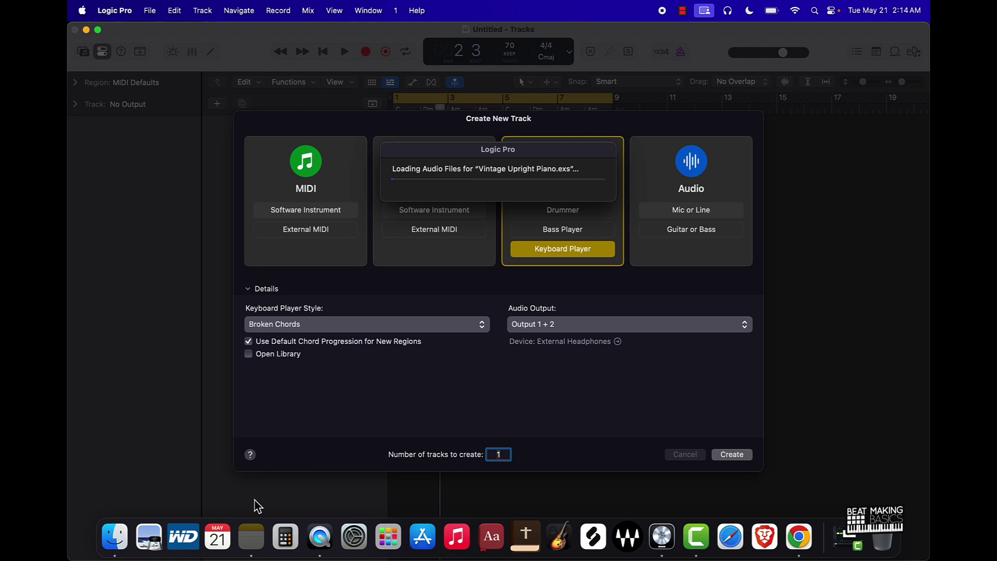
pyautogui.moveTo(796, 541)
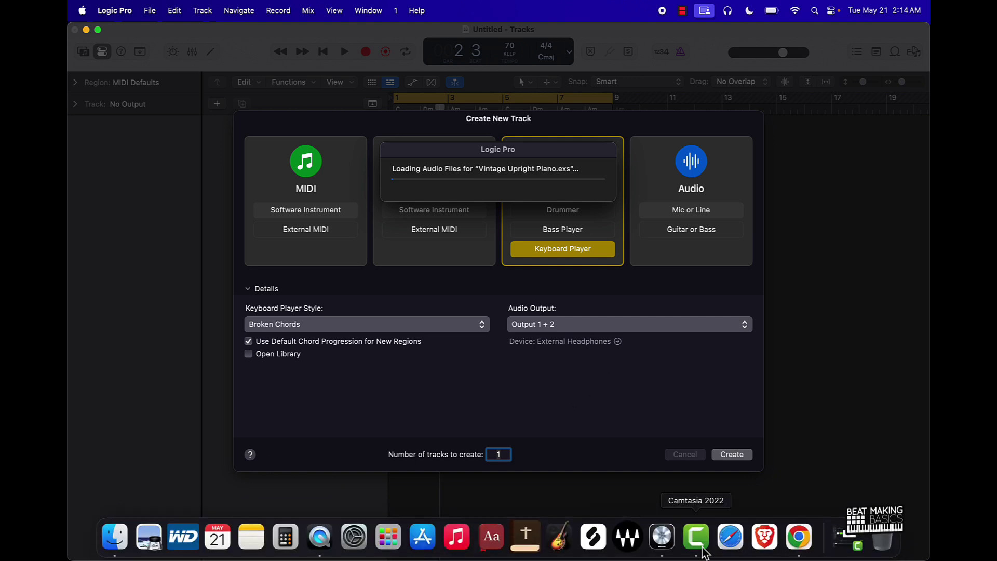
pyautogui.rightClick(797, 543)
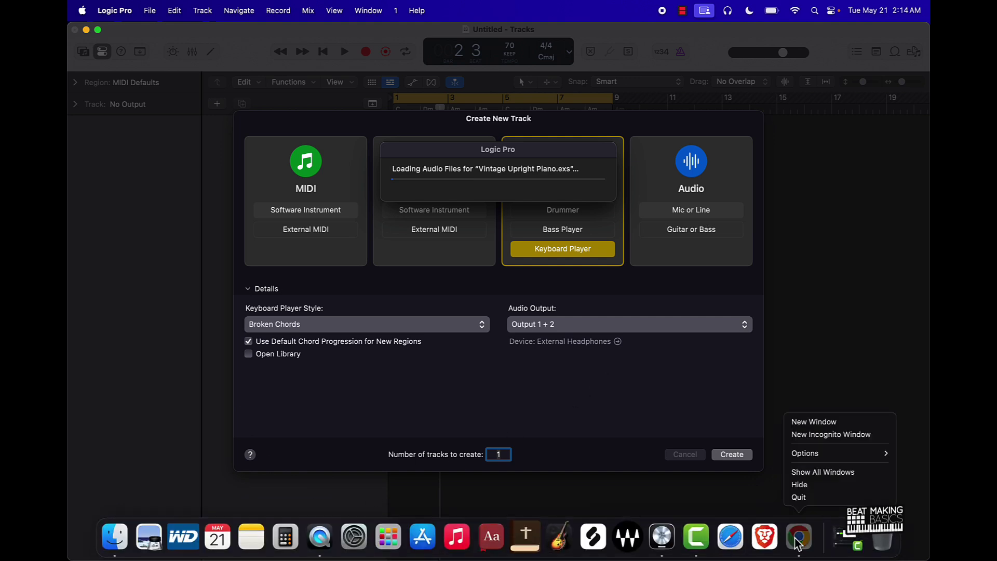
pyautogui.click(804, 498)
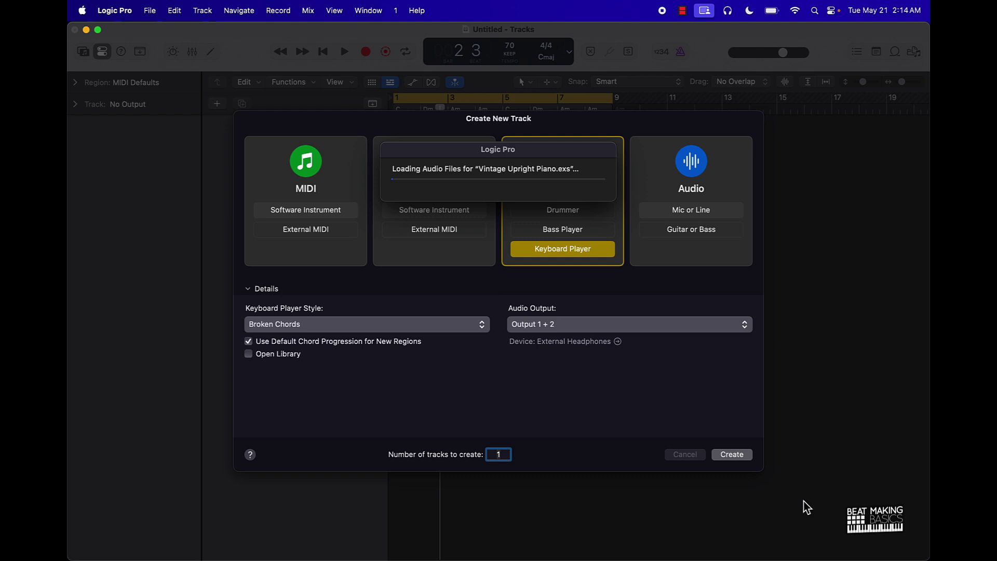
pyautogui.moveTo(763, 552)
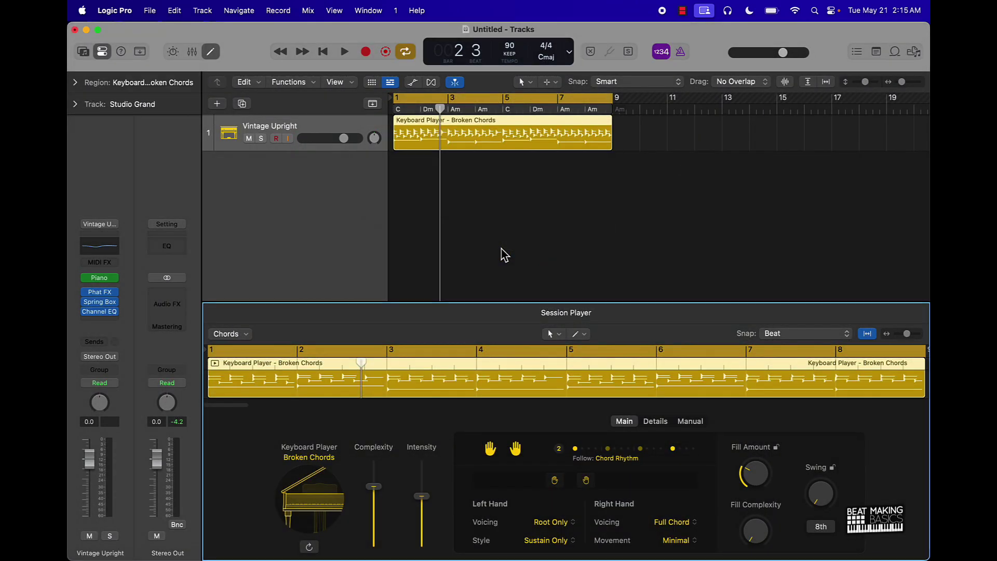
pyautogui.press('space')
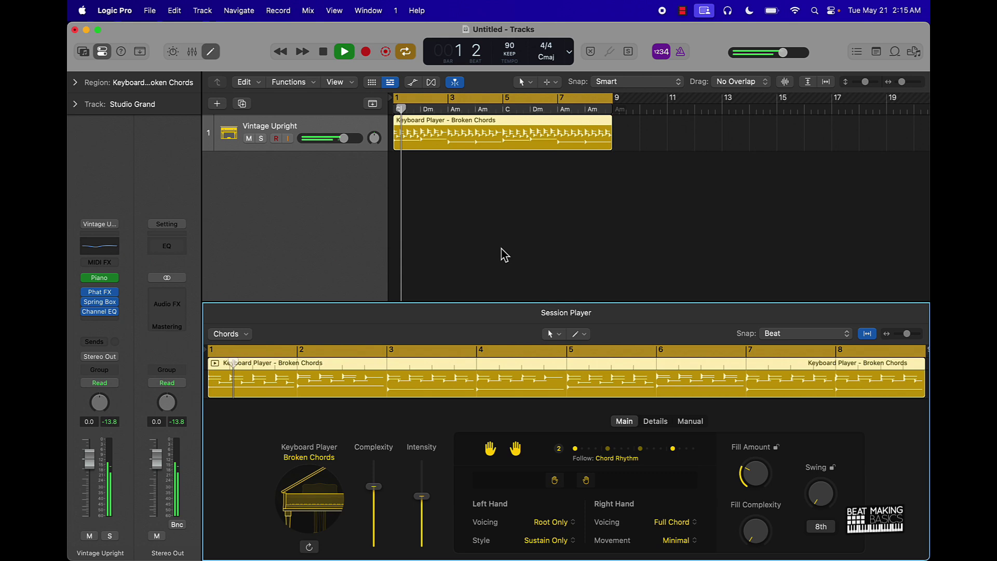
pyautogui.press('XF86AudioRaiseVolume')
pyautogui.press('XF86AudioLowerVolume')
pyautogui.press('XF86AudioLowerVolume')
pyautogui.press('XF86AudioLowerVolume')
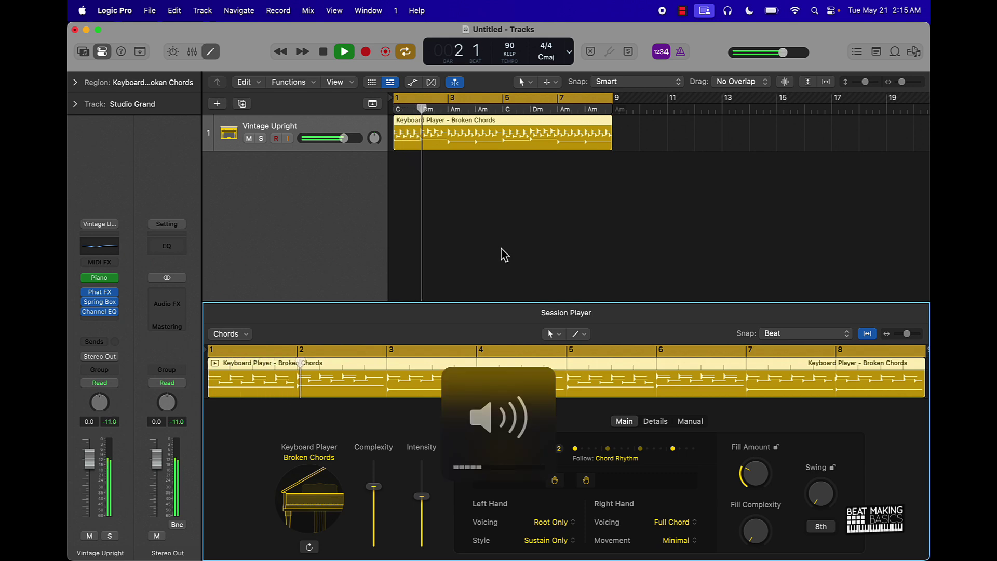
pyautogui.click(502, 255)
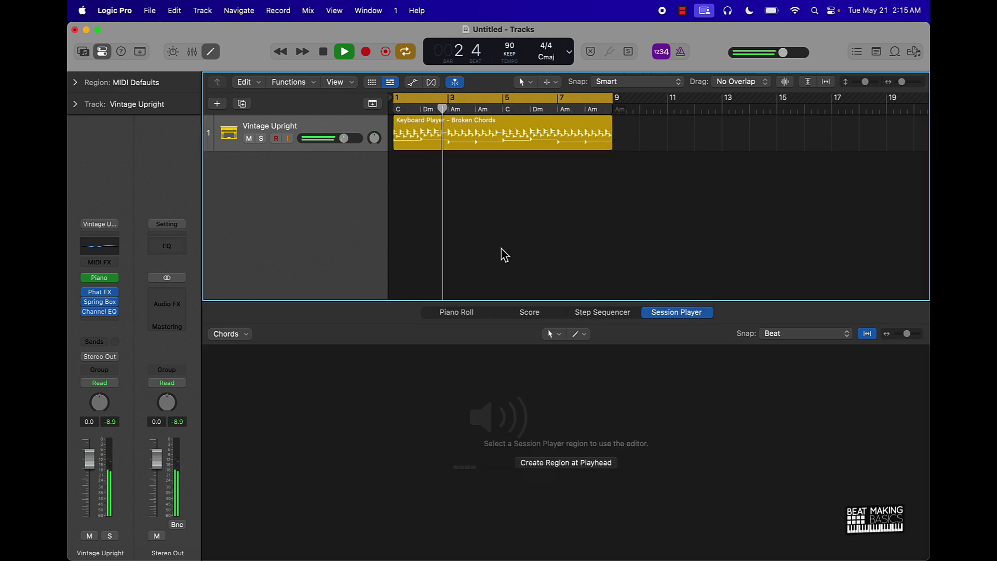
pyautogui.click(485, 148)
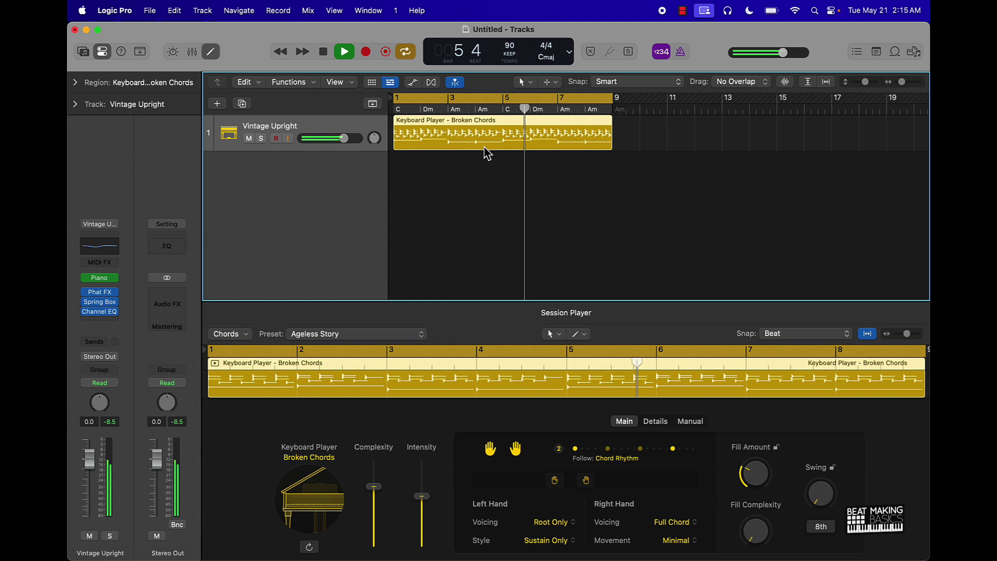
pyautogui.press('space')
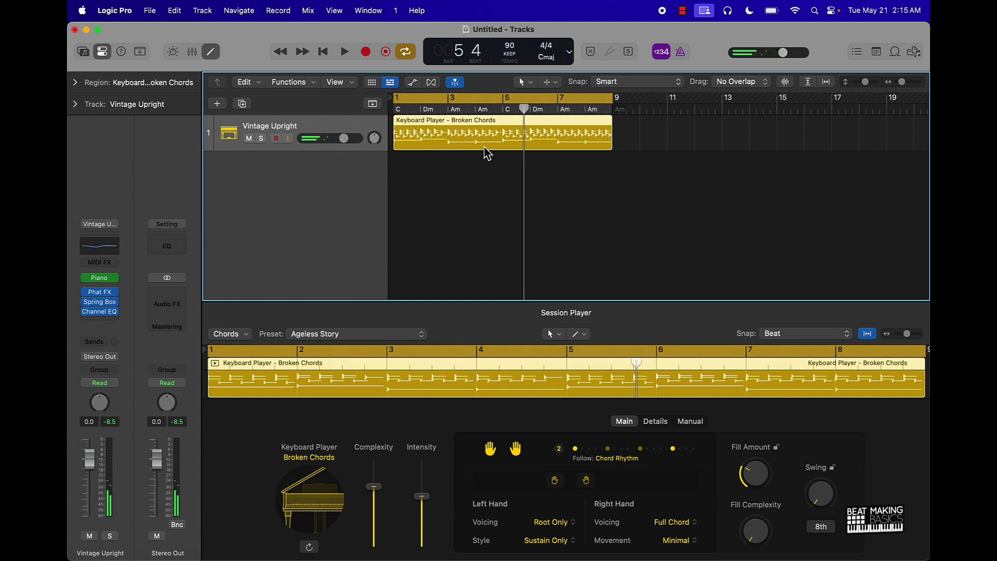
# - Audition the Digging Deep and Heavy Handed presets, then settle on Looking Back and play it
pyautogui.click(360, 341)
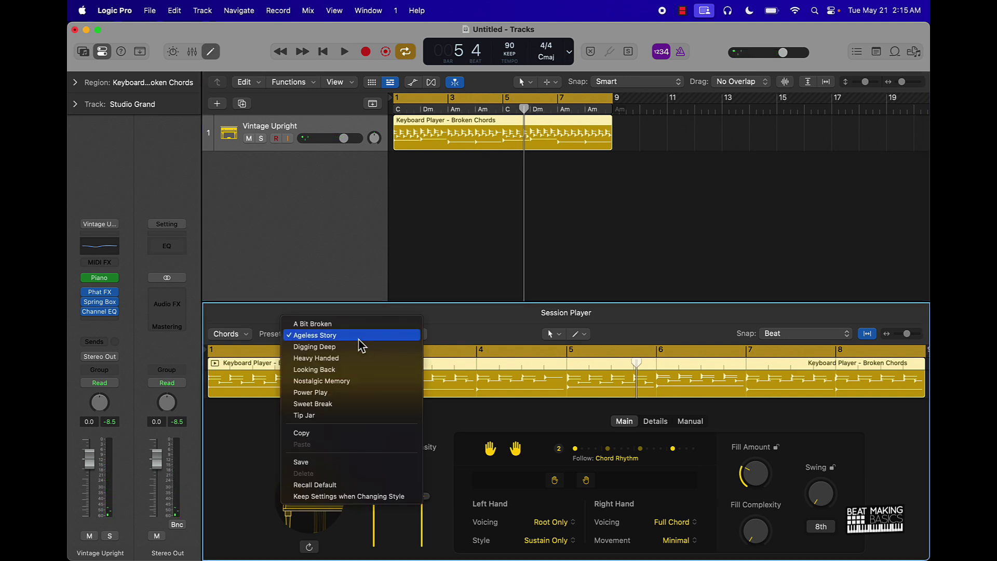
pyautogui.click(316, 347)
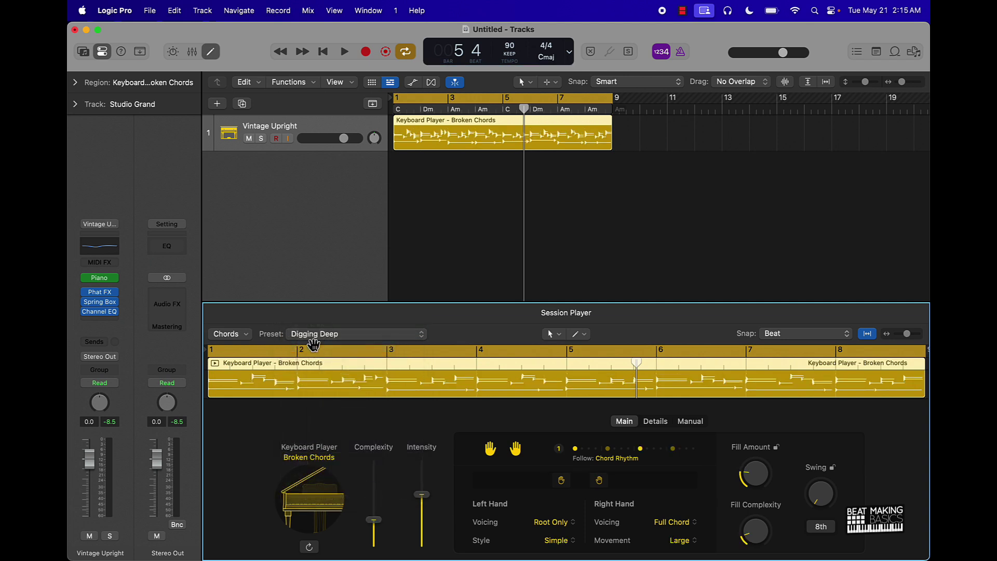
pyautogui.press('space')
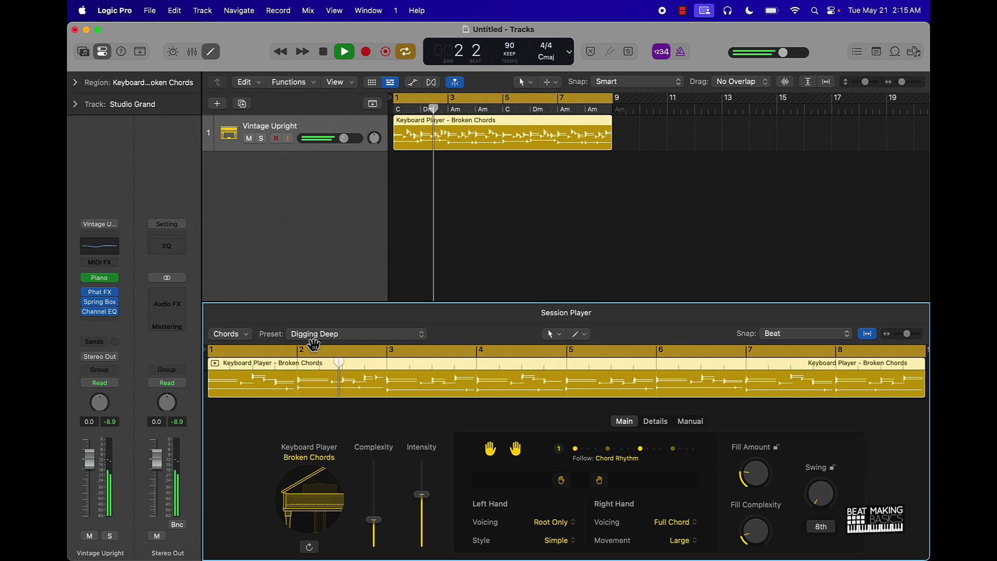
pyautogui.press('space')
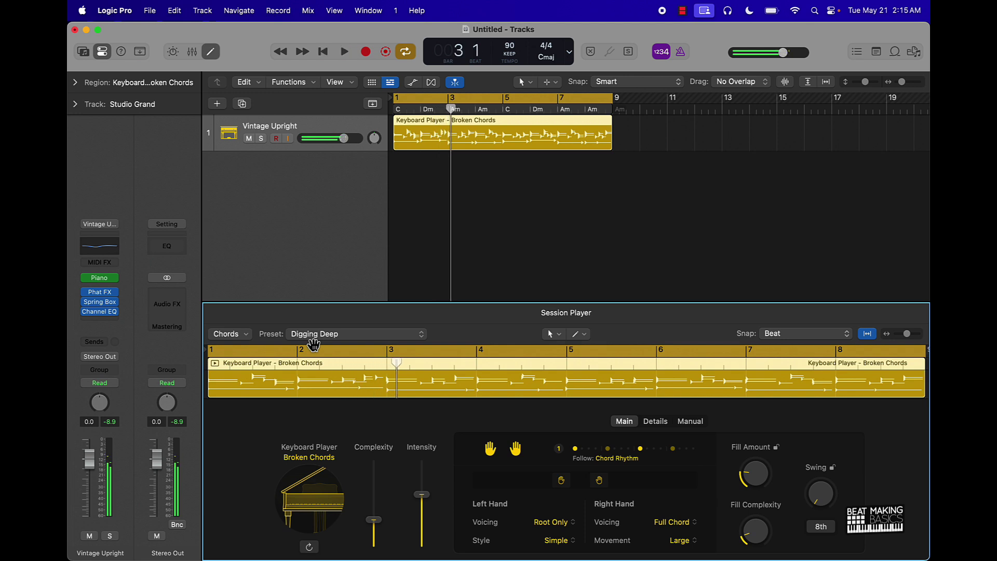
pyautogui.click(314, 344)
pyautogui.click(317, 342)
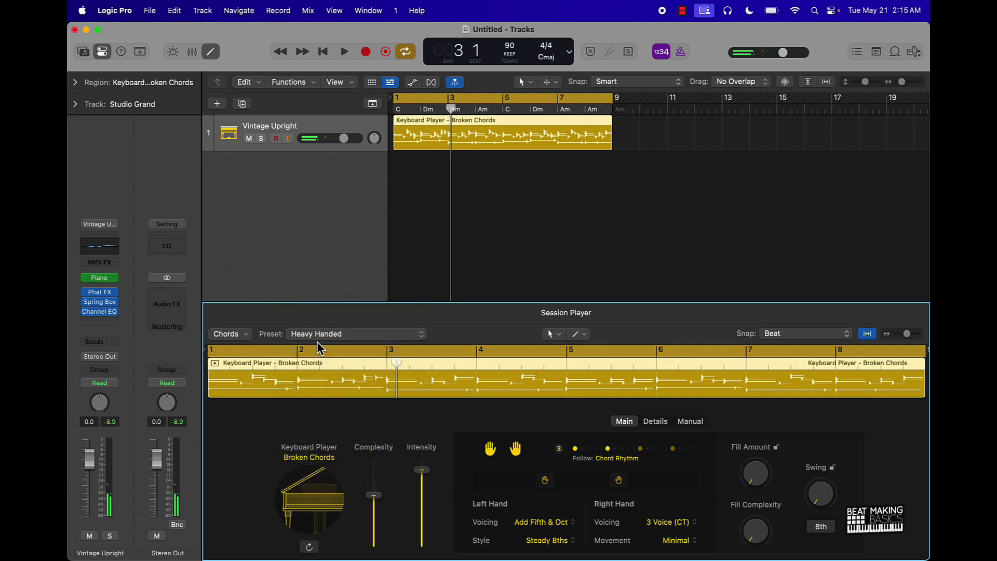
pyautogui.press('space')
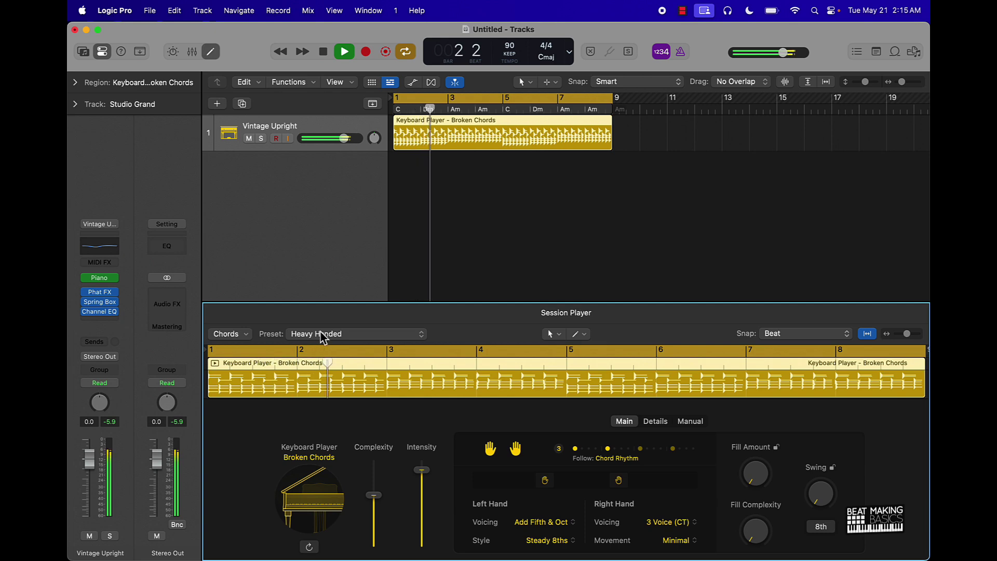
pyautogui.click(323, 338)
pyautogui.click(318, 345)
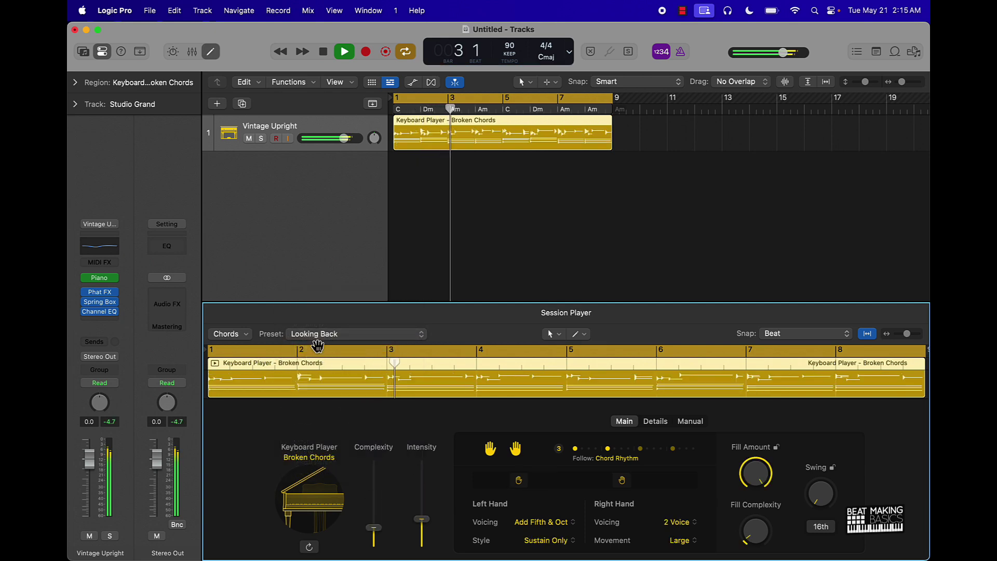
pyautogui.press('Return')
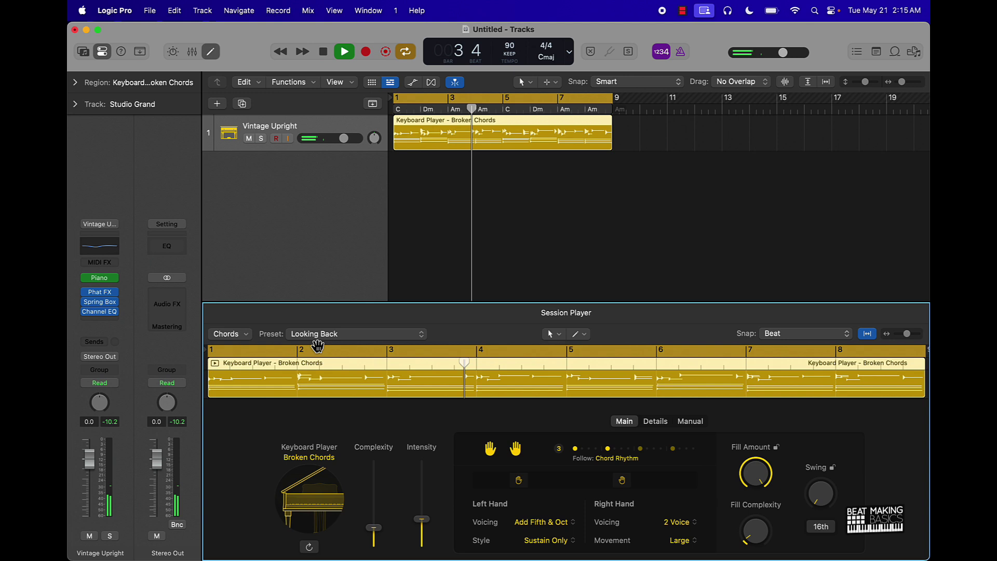
pyautogui.press('space')
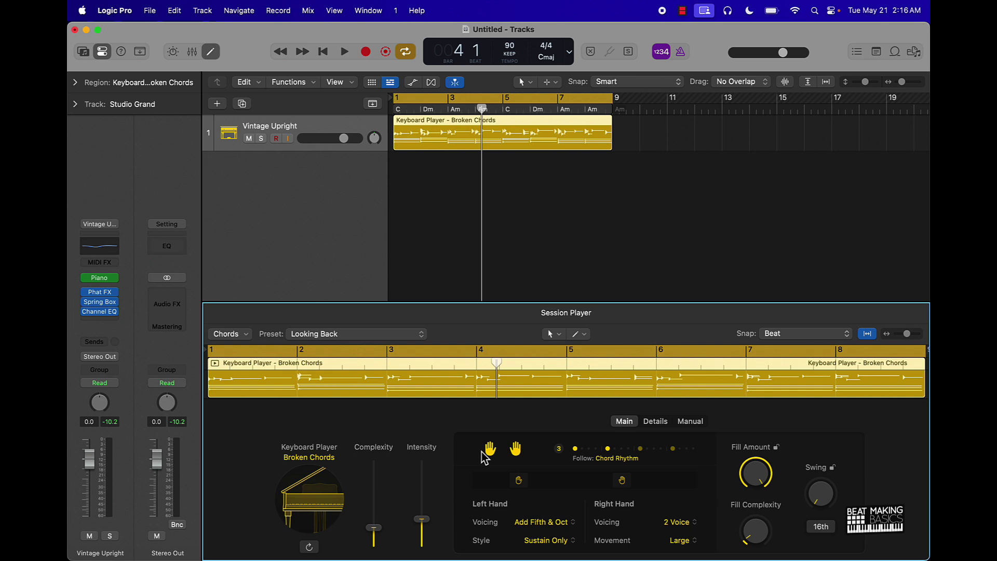
pyautogui.click(490, 451)
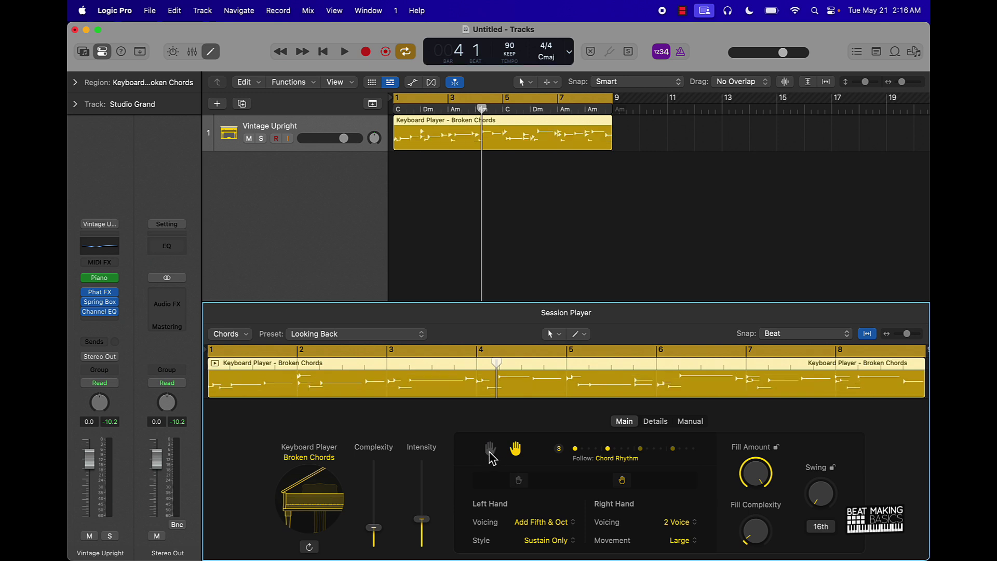
pyautogui.press('space')
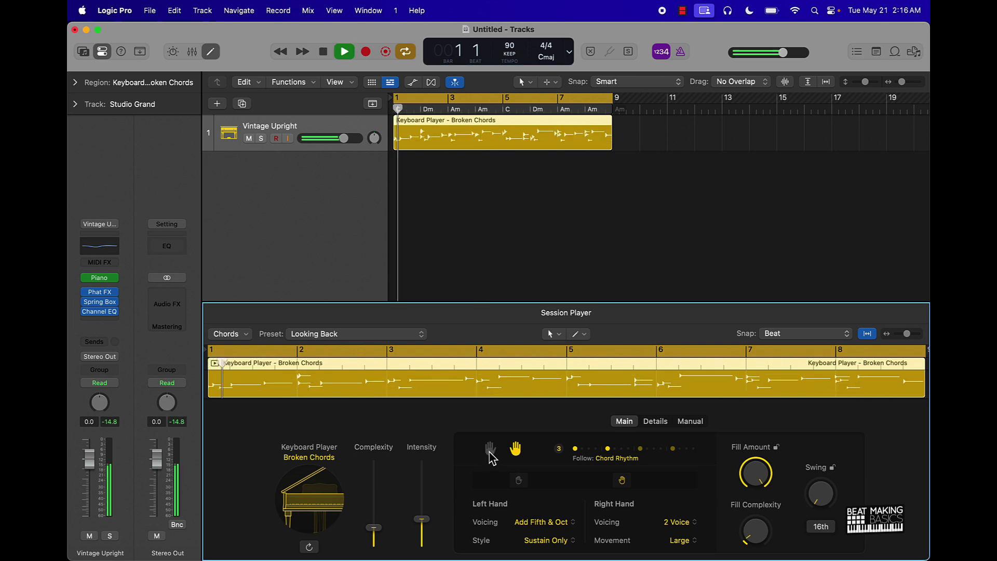
pyautogui.click(489, 452)
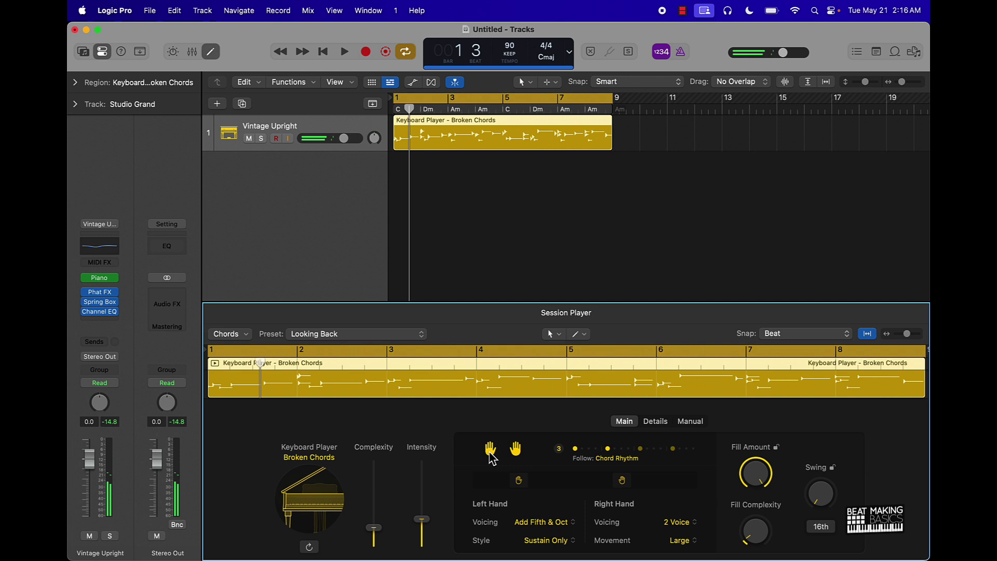
pyautogui.click(513, 451)
pyautogui.press('space')
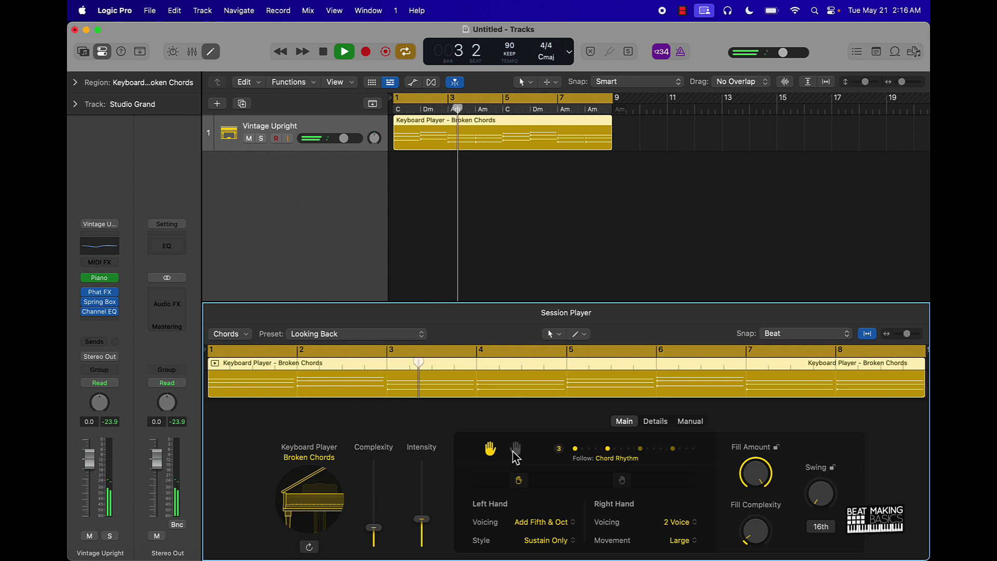
pyautogui.press('space')
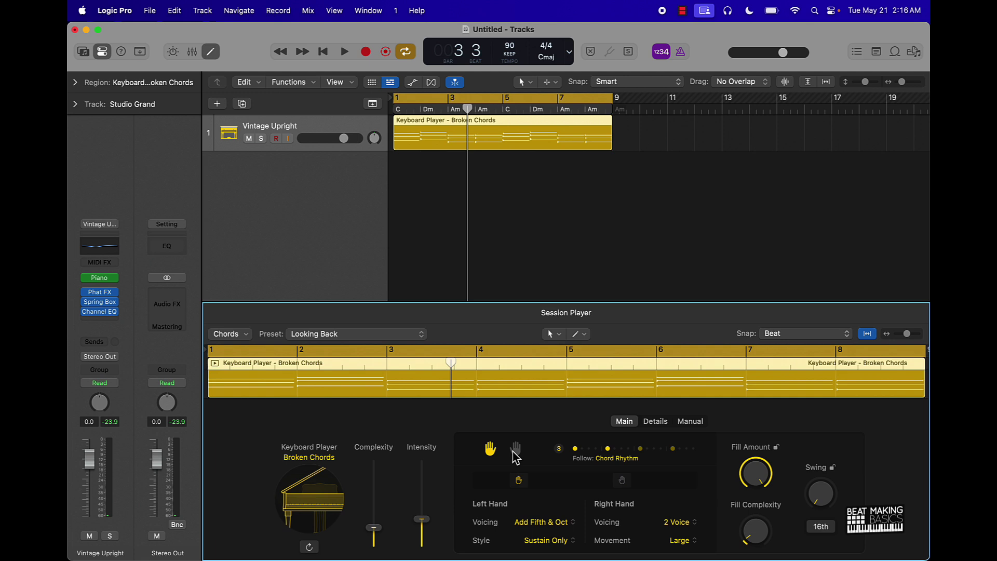
# - Re-enable the right hand, shift both hand ranges, and set right-hand voicing to 4+ Voice (Fixed Inversion)
pyautogui.click(517, 452)
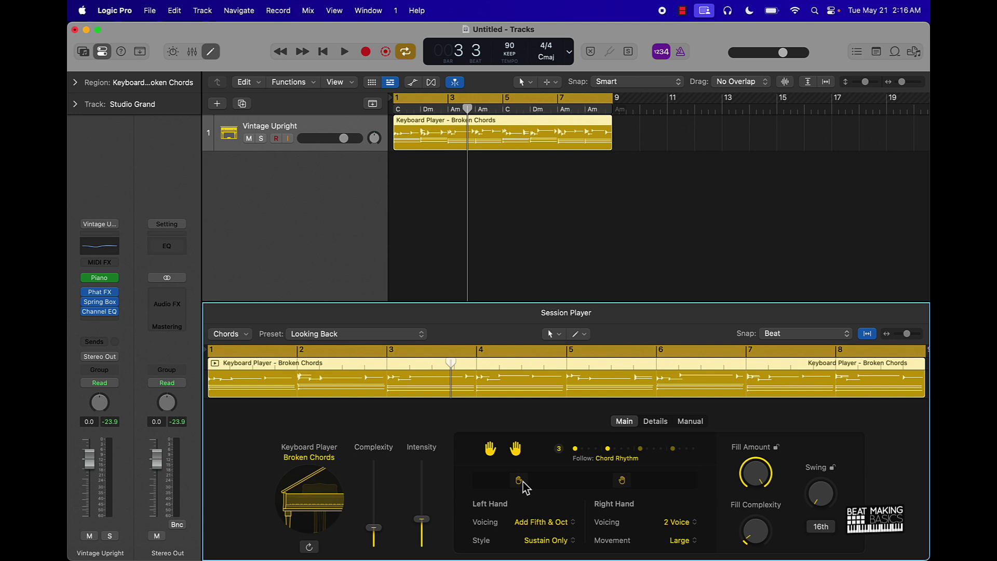
pyautogui.moveTo(523, 483)
pyautogui.mouseDown()
pyautogui.moveTo(578, 488)
pyautogui.moveTo(493, 496)
pyautogui.moveTo(592, 496)
pyautogui.moveTo(554, 495)
pyautogui.mouseUp()
pyautogui.moveTo(623, 478)
pyautogui.mouseDown()
pyautogui.moveTo(675, 488)
pyautogui.moveTo(602, 504)
pyautogui.moveTo(639, 498)
pyautogui.mouseUp()
pyautogui.click(677, 525)
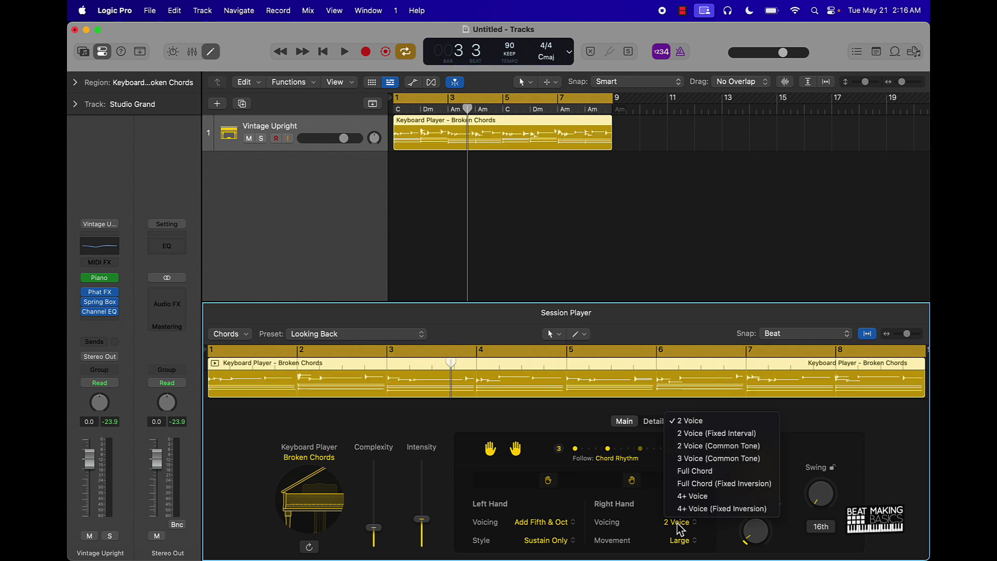
pyautogui.click(685, 509)
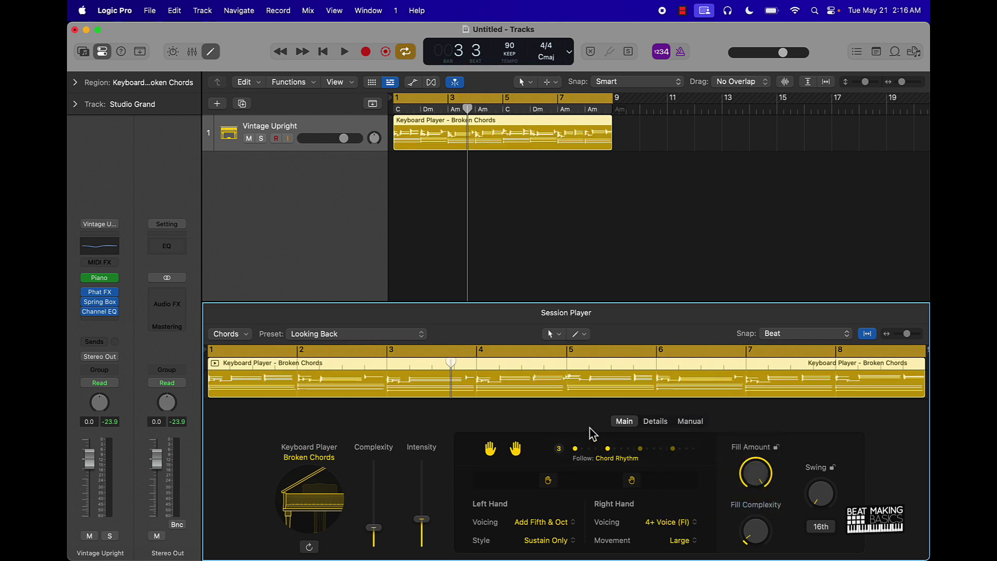
pyautogui.press('space')
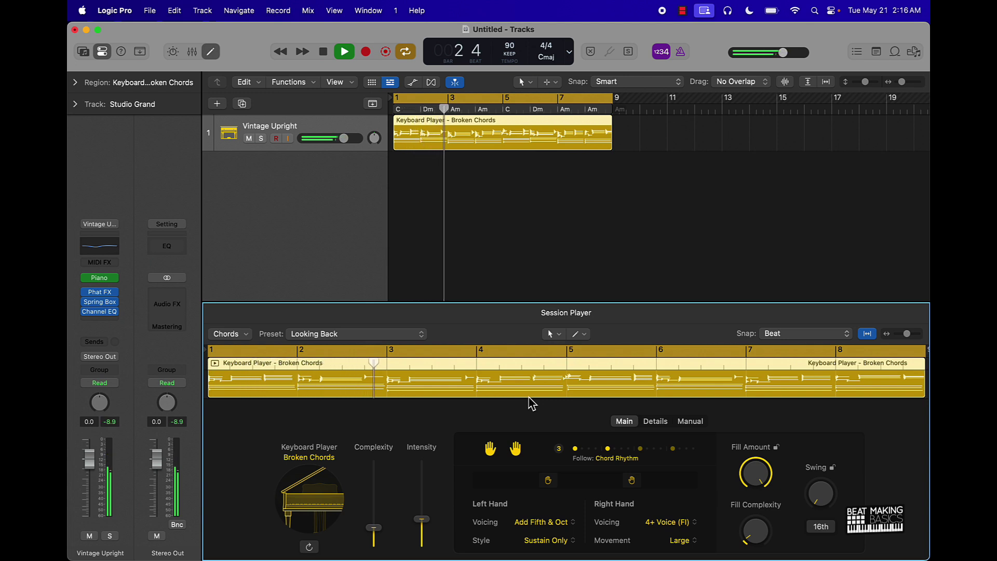
# - Raise fill complexity to 26% and play the part with each hand muted in turn
pyautogui.moveTo(747, 522); pyautogui.dragTo(741, 511)
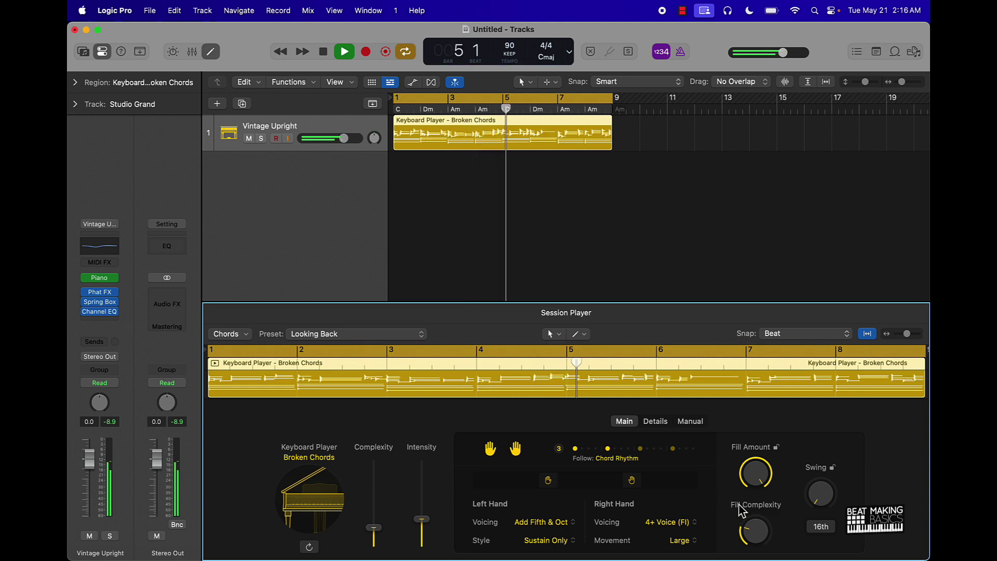
pyautogui.press('space')
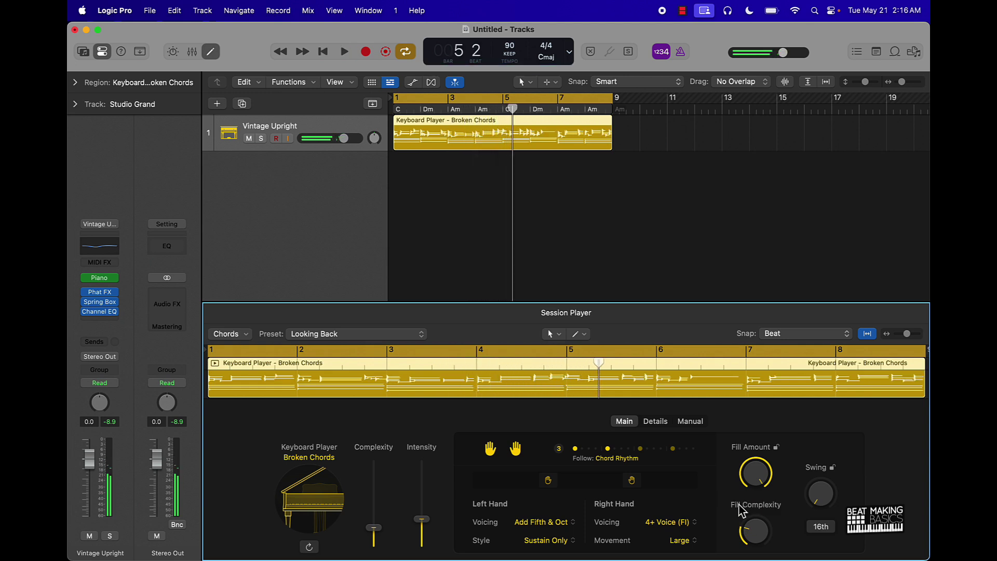
pyautogui.click(488, 449)
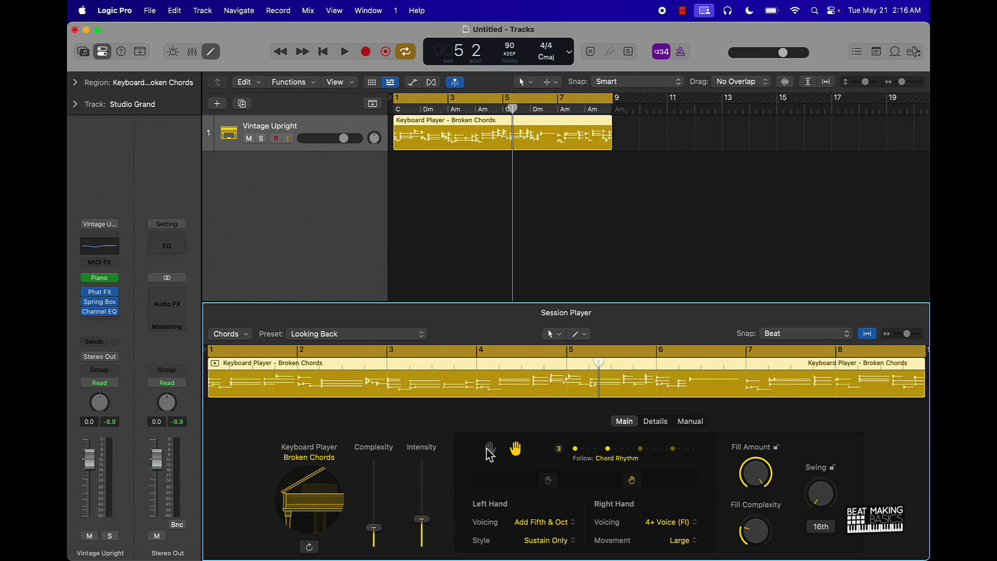
pyautogui.press('space')
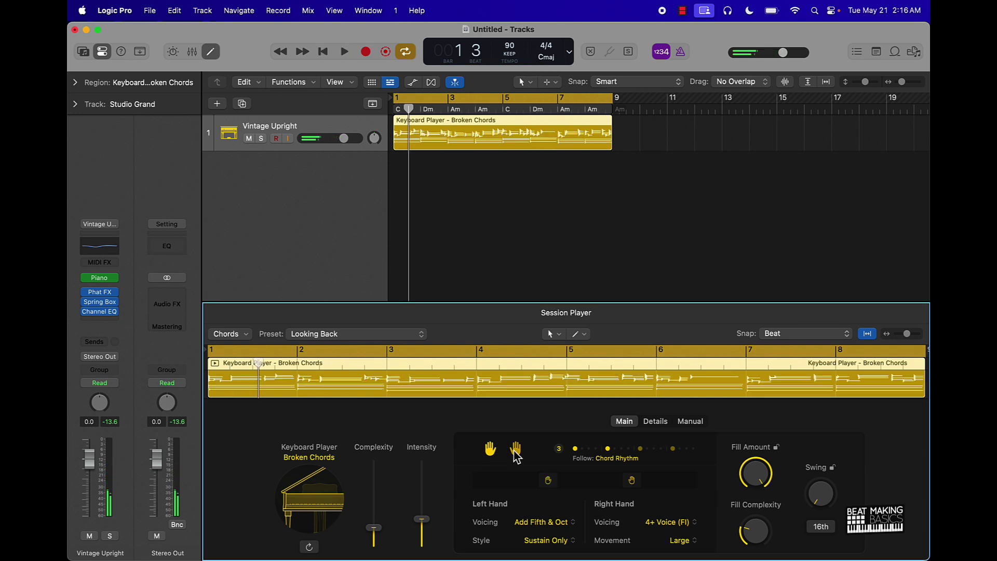
pyautogui.click(516, 449)
pyautogui.press('space')
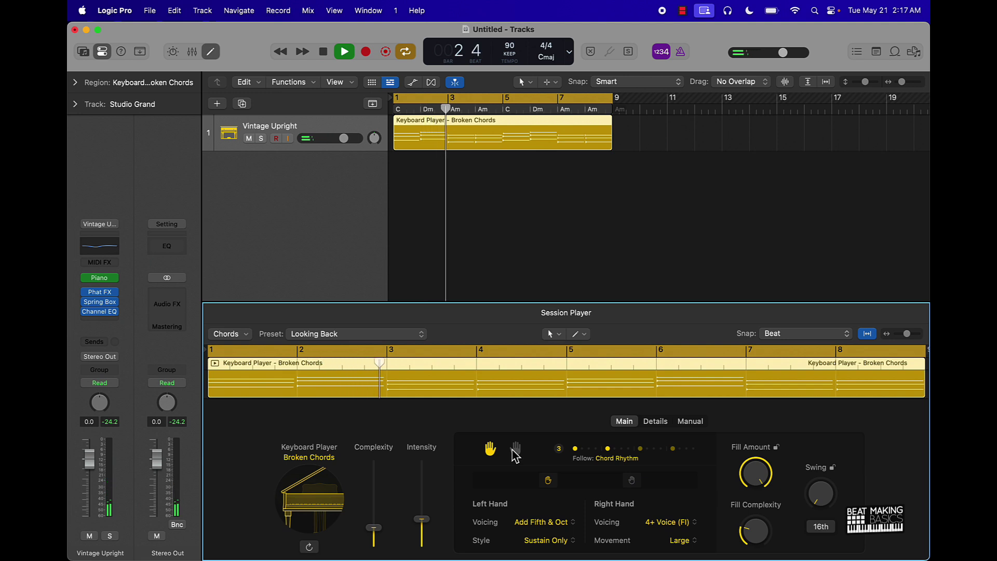
pyautogui.click(516, 448)
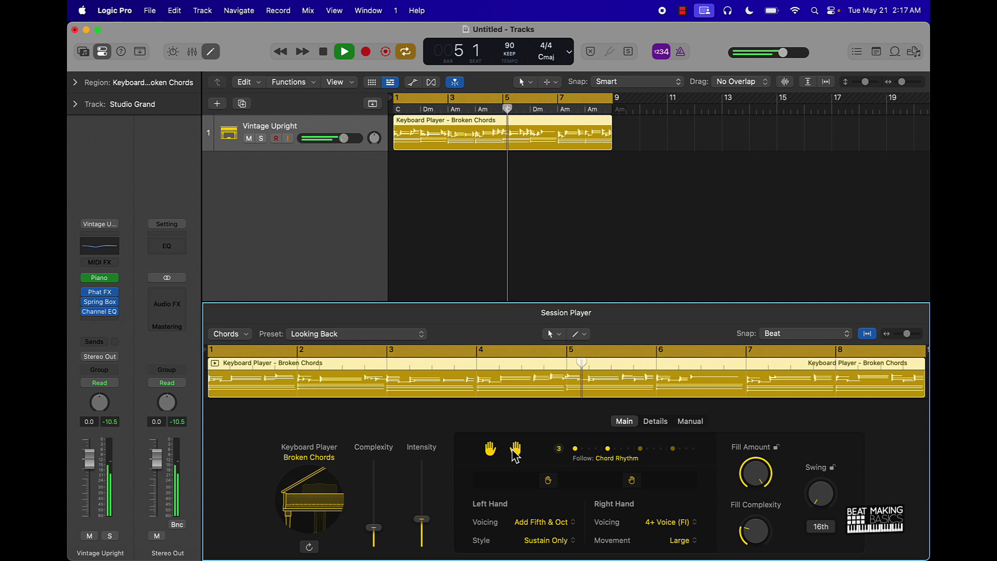
pyautogui.press('space')
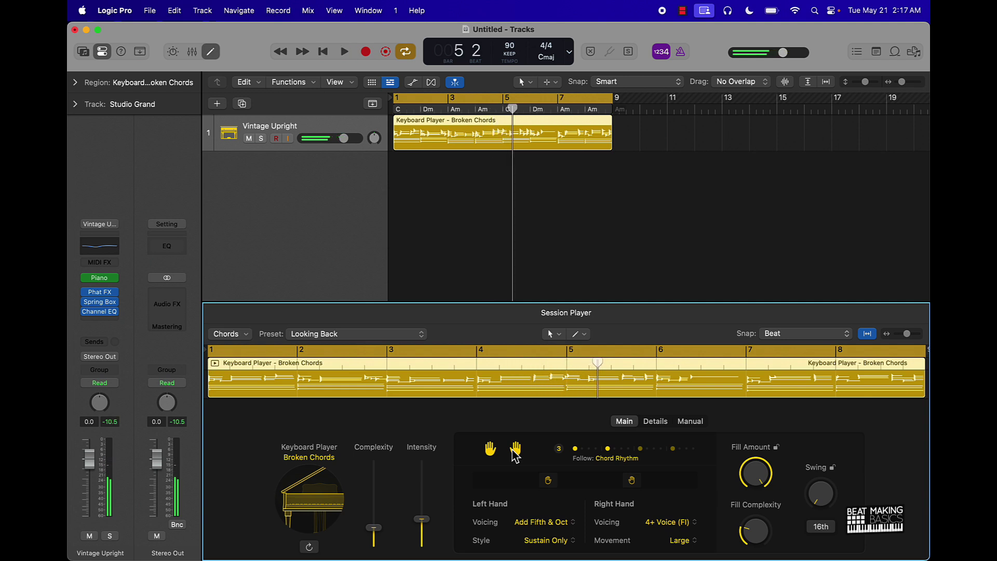
# - Raise Dynamics to 84% in Details, play it, then check Manual and return to Main
pyautogui.click(655, 422)
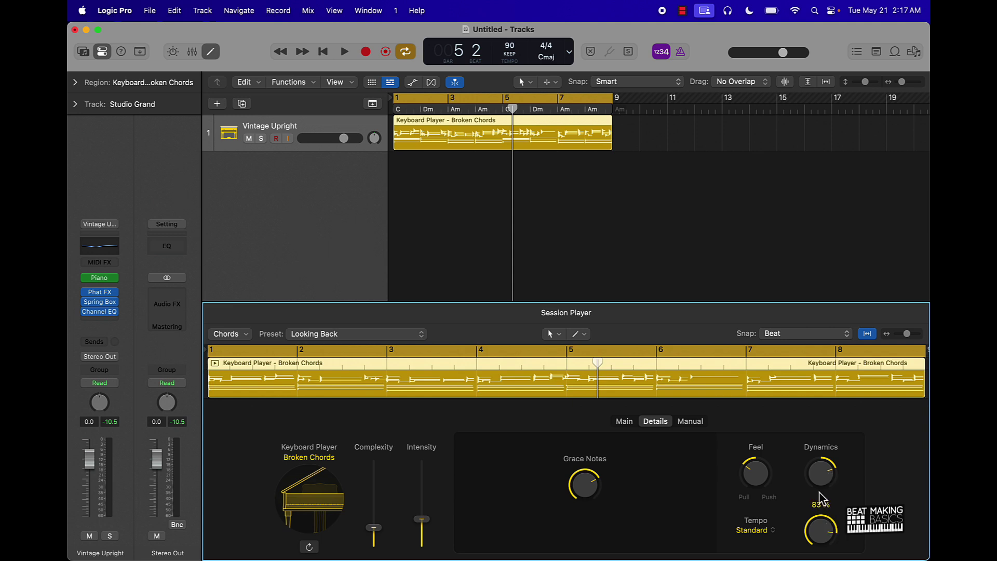
pyautogui.moveTo(819, 496); pyautogui.dragTo(819, 497)
pyautogui.press('Return')
pyautogui.press('space')
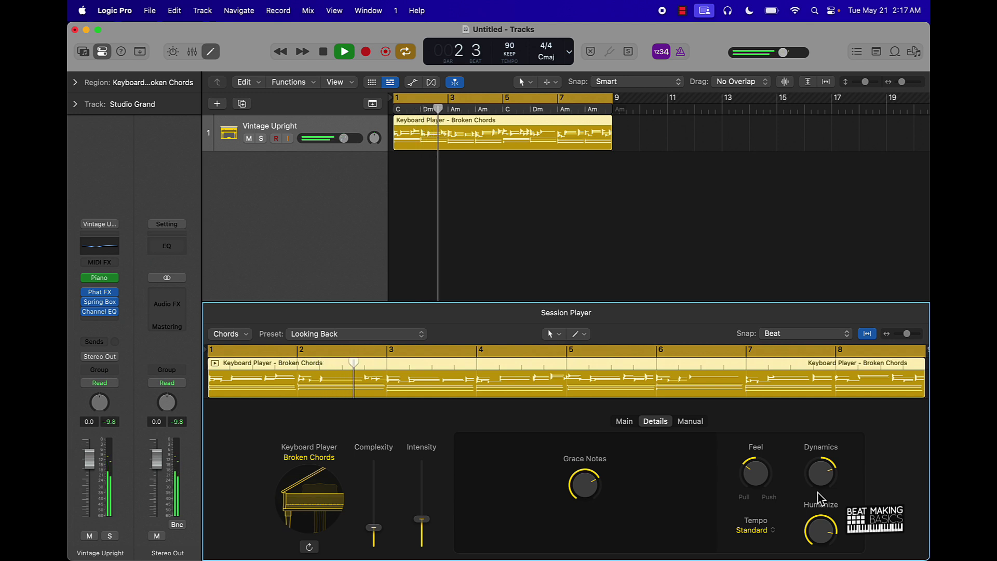
pyautogui.press('space')
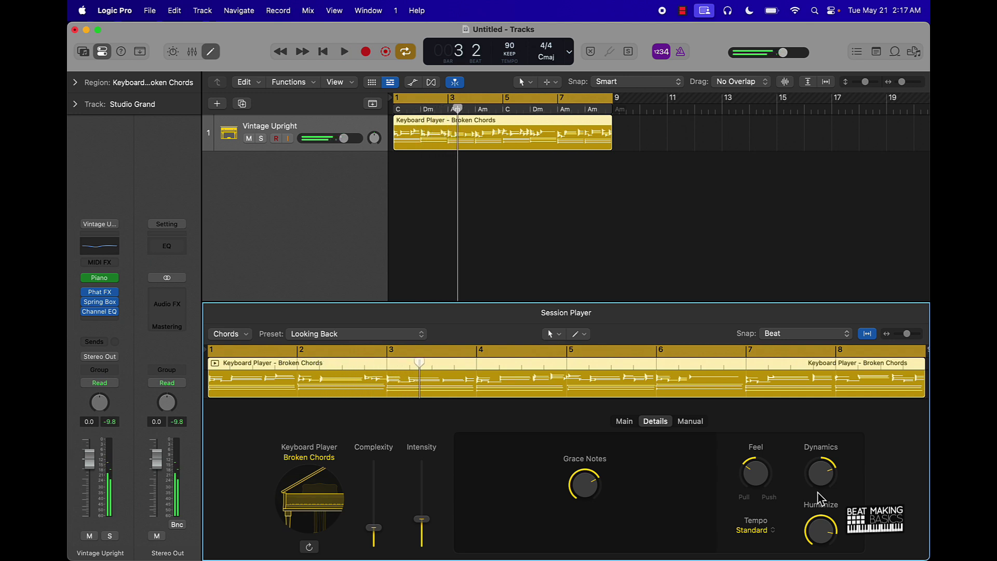
pyautogui.click(700, 424)
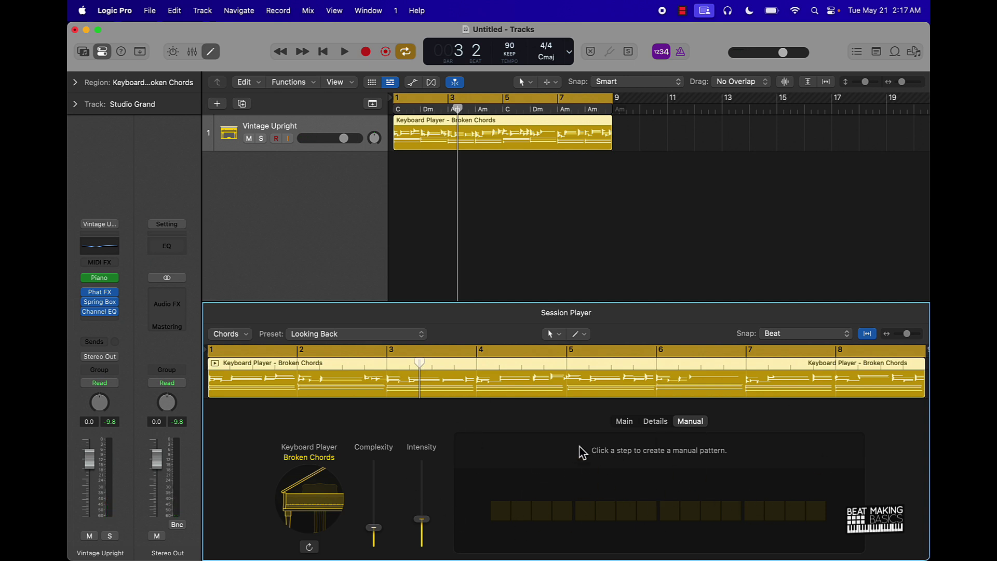
pyautogui.click(625, 423)
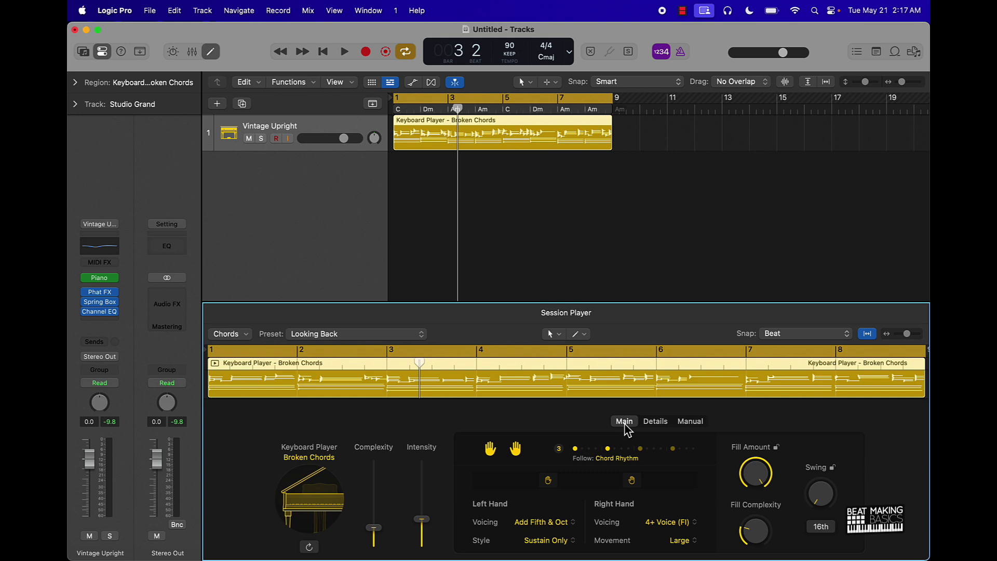
pyautogui.click(540, 211)
# - Bounce the Broken Chords region in place to a new track, muting the source region
pyautogui.click(523, 143)
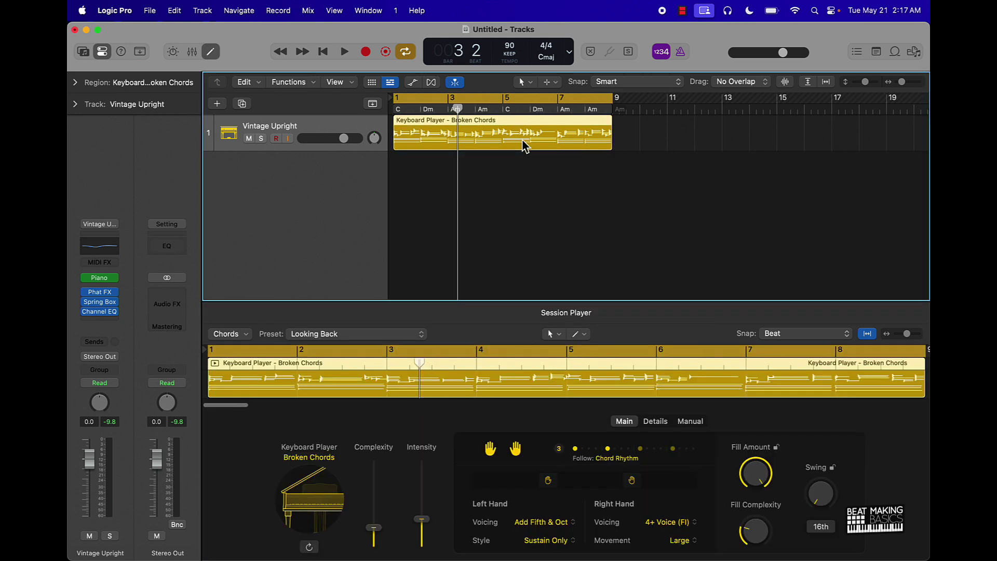
pyautogui.rightClick(524, 145)
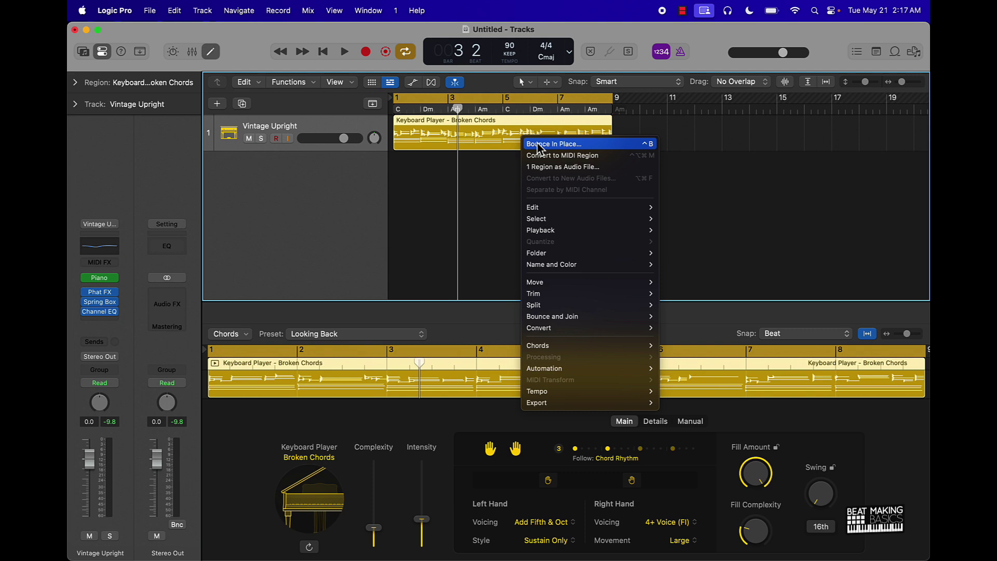
pyautogui.click(538, 145)
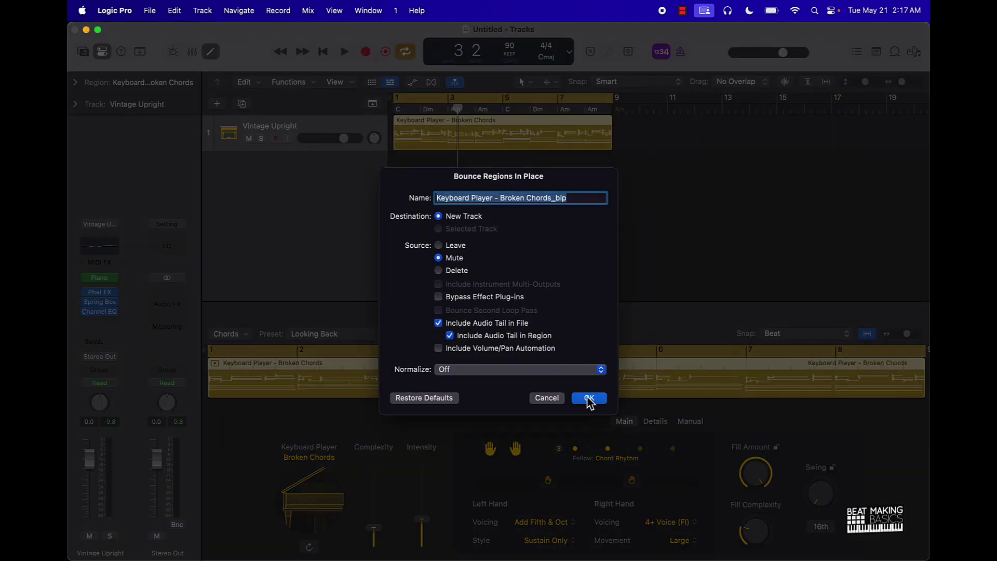
pyautogui.click(589, 397)
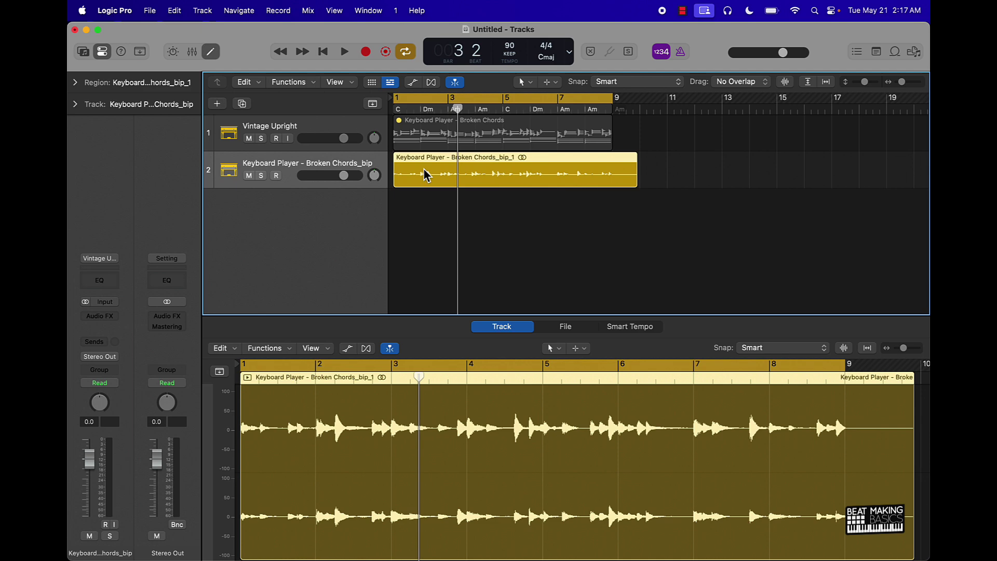
pyautogui.moveTo(402, 170); pyautogui.dragTo(311, 289)
# - Load the bounced audio into Quick Sampler, enable Follow Tempo, and trim the sample end earlier
pyautogui.click(285, 217)
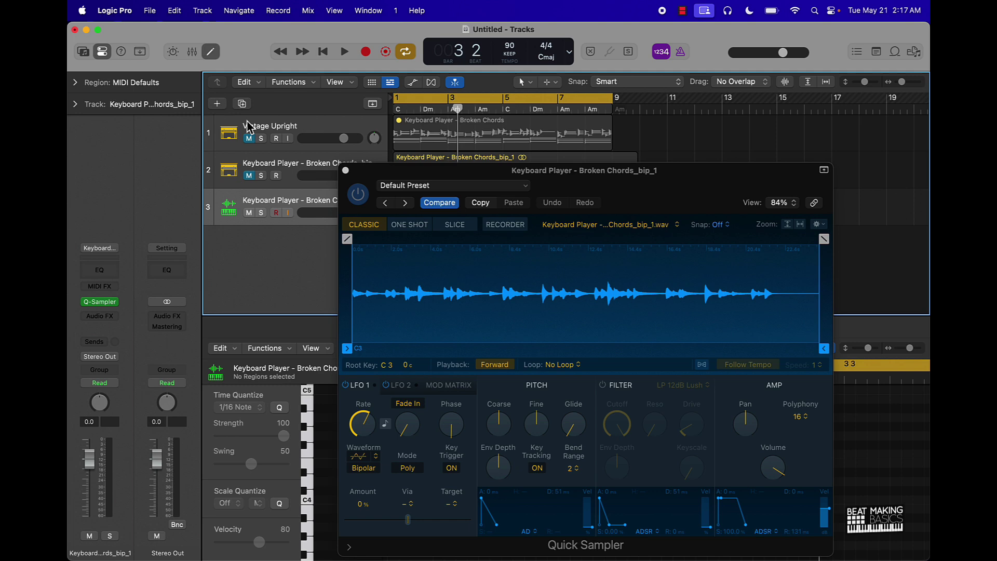
pyautogui.press('super+k')
pyautogui.press('g')
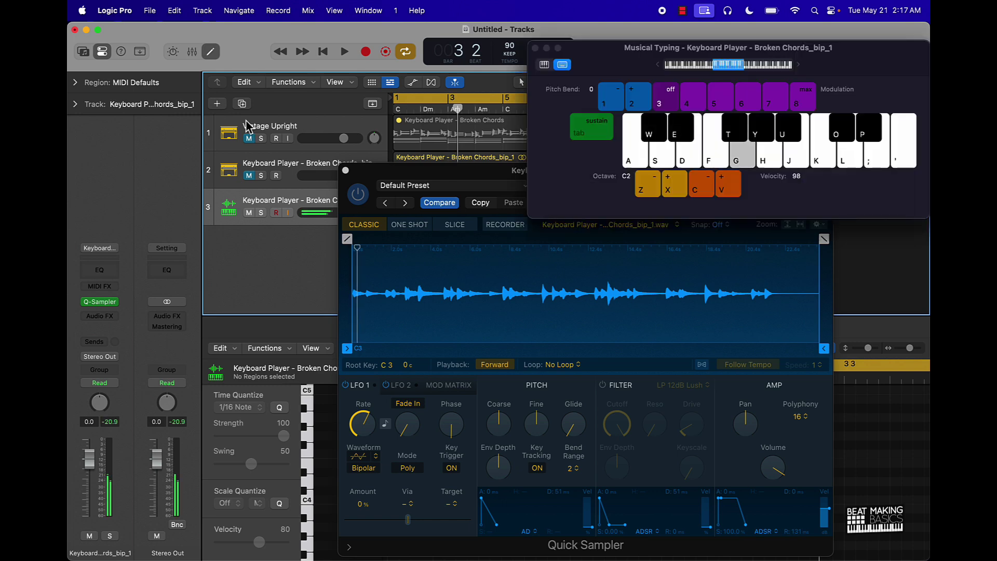
pyautogui.click(701, 365)
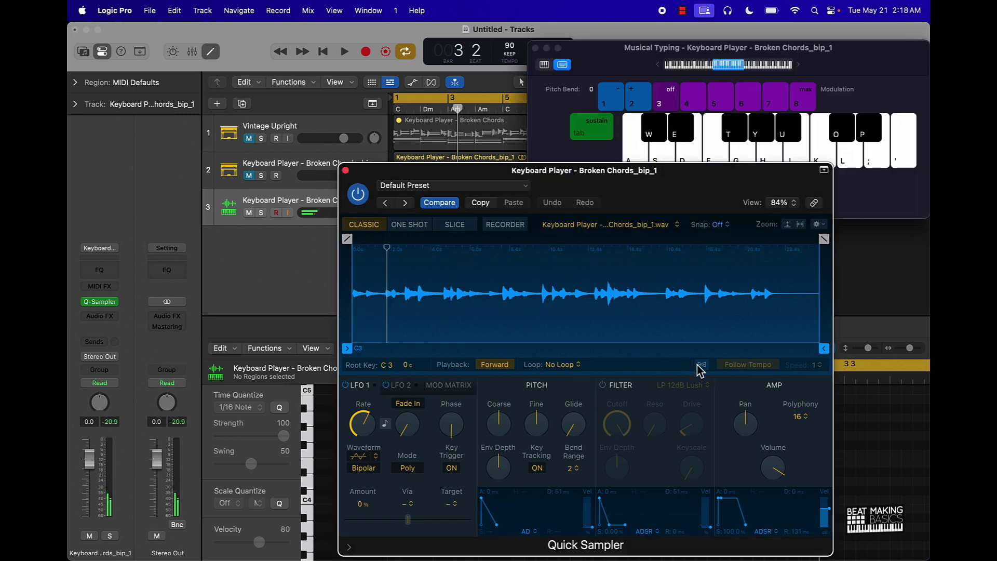
pyautogui.click(701, 365)
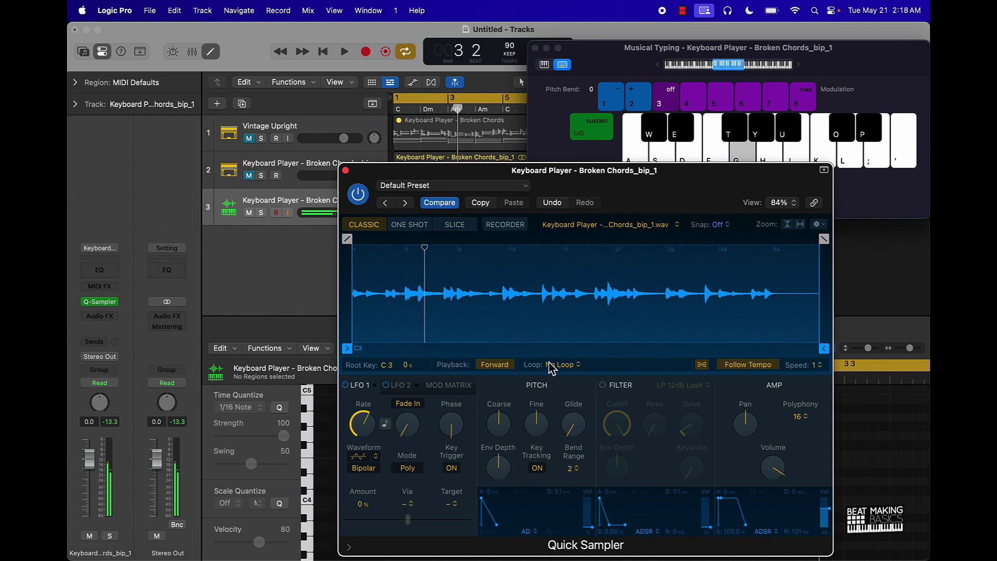
pyautogui.press('g')
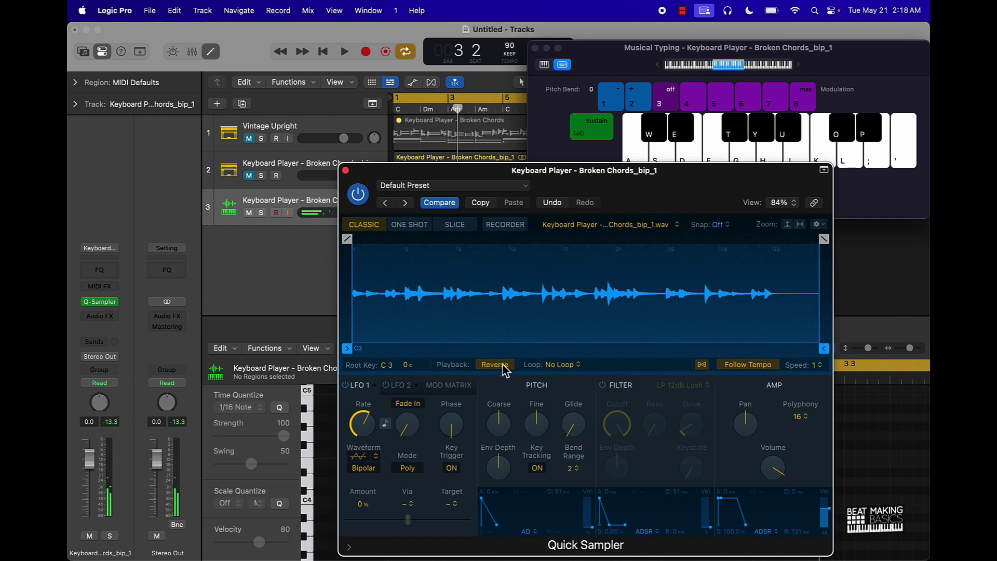
pyautogui.moveTo(823, 348); pyautogui.dragTo(775, 348)
pyautogui.press('g')
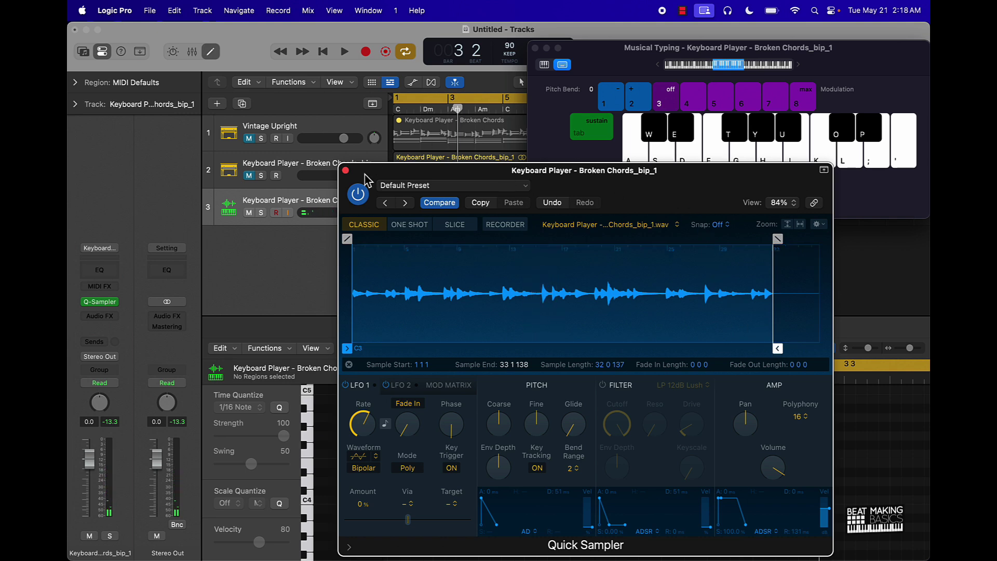
pyautogui.click(346, 170)
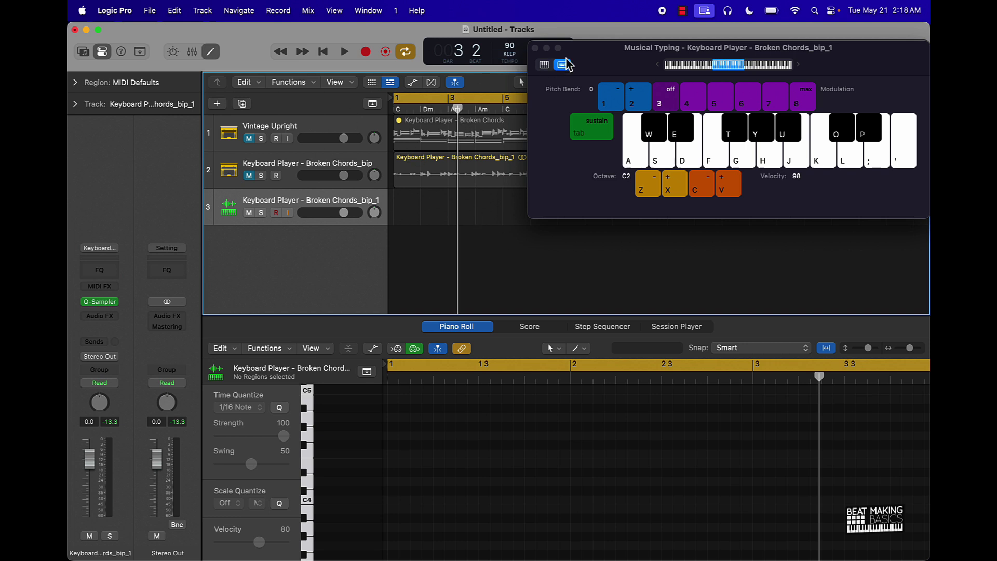
# - Create a Pop Songwriter Bass Player track, named Simple Foundation, from the new-track dialog
pyautogui.moveTo(604, 53); pyautogui.dragTo(679, 46)
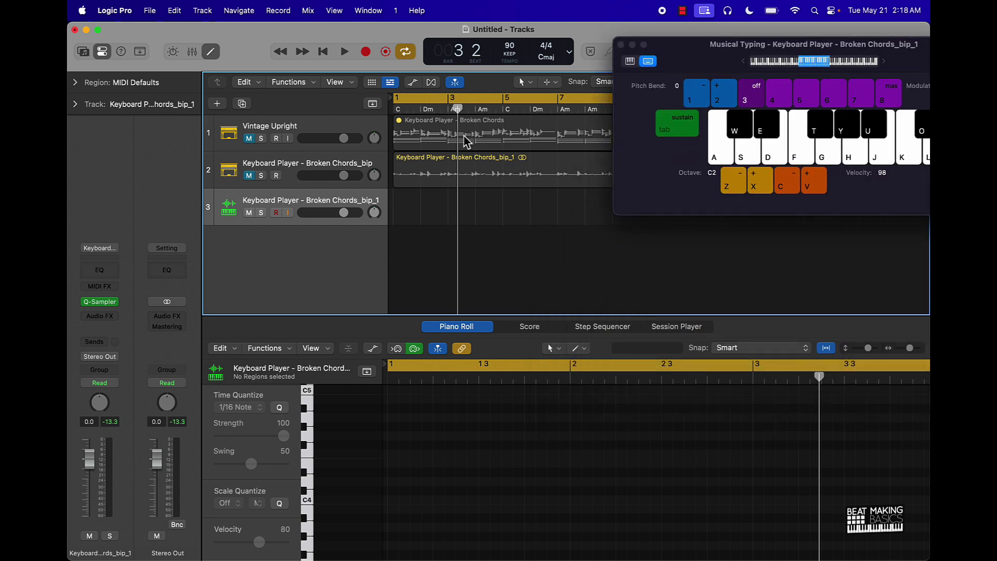
pyautogui.click(680, 332)
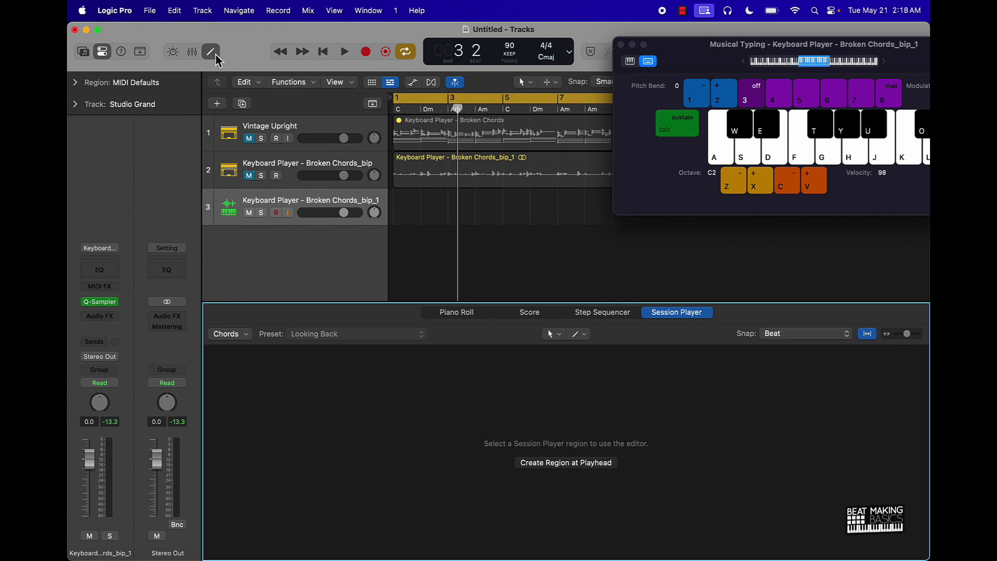
pyautogui.click(219, 103)
pyautogui.click(217, 106)
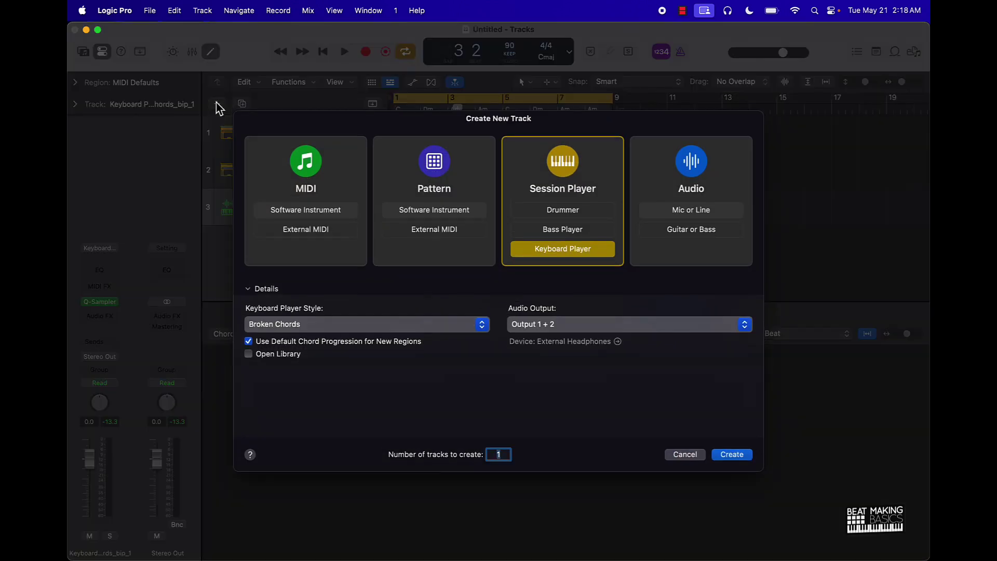
pyautogui.click(573, 233)
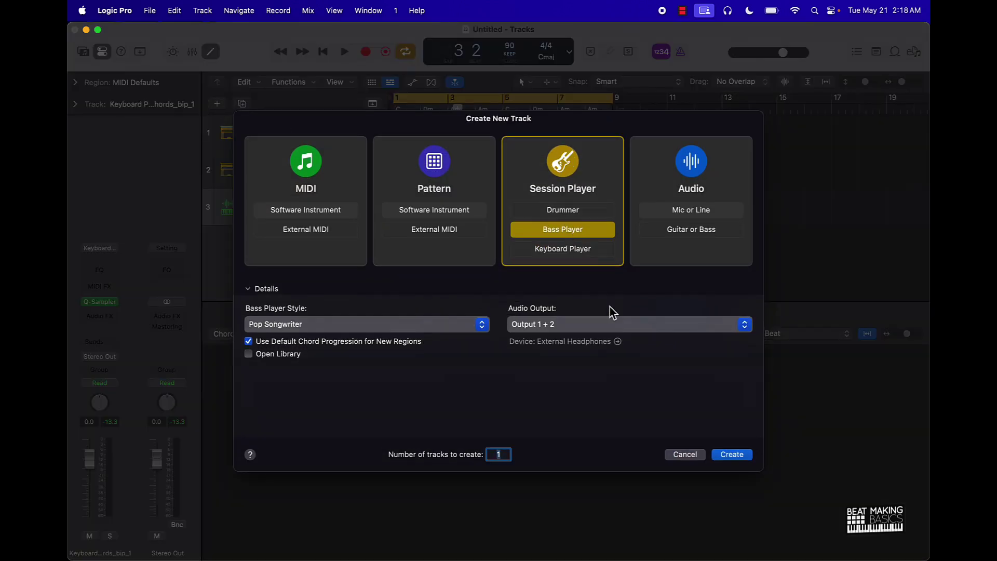
pyautogui.click(729, 451)
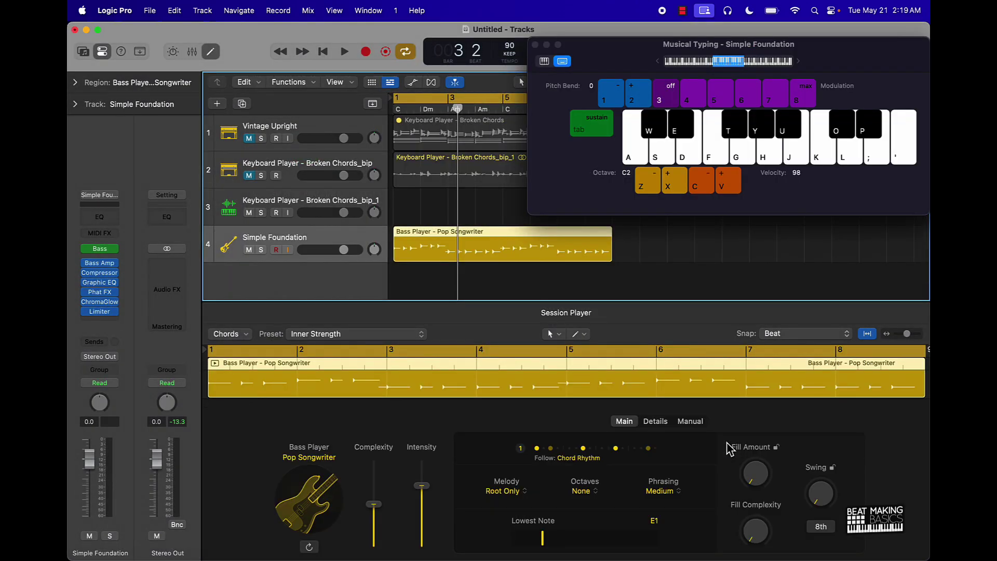
# - Unmute track 2, set the bass lowest note to G#1, max complexity and intensity, and set fills to 18%/59%
pyautogui.click(357, 206)
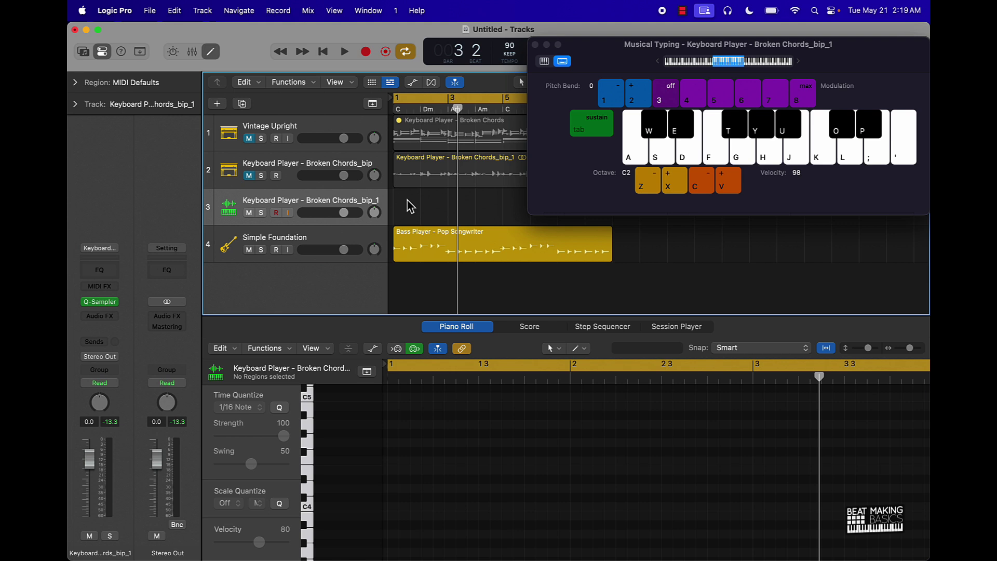
pyautogui.click(322, 240)
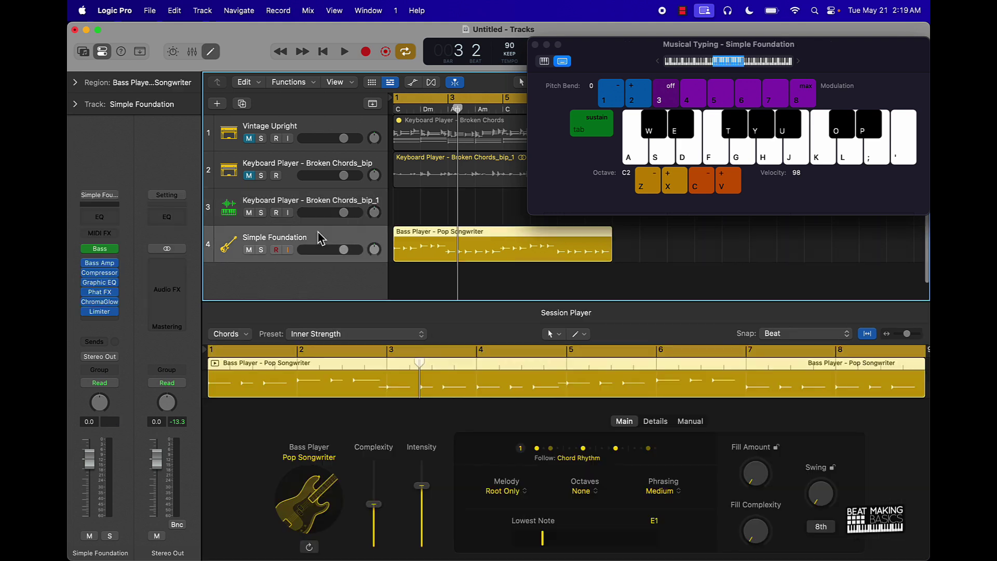
pyautogui.click(249, 175)
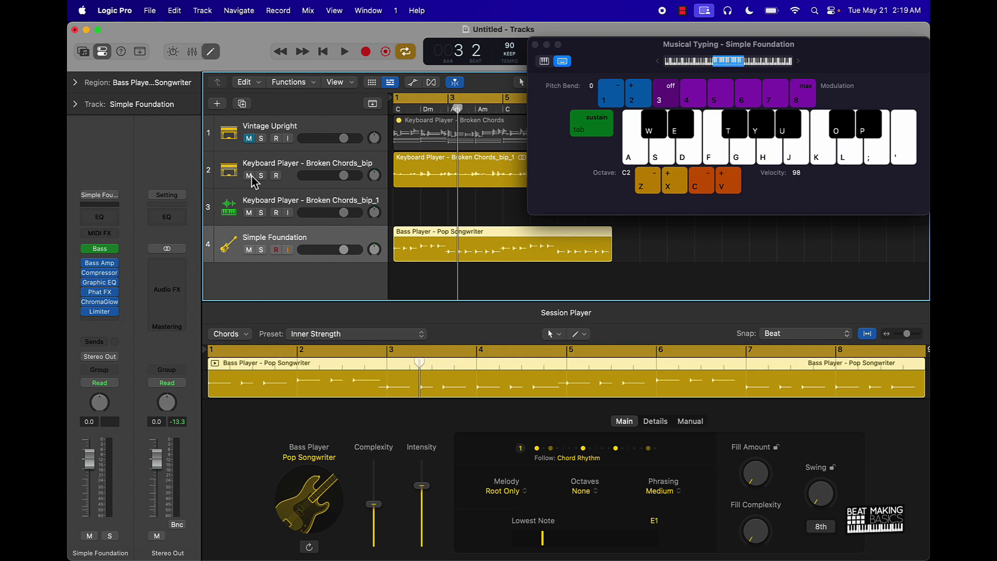
pyautogui.press('space')
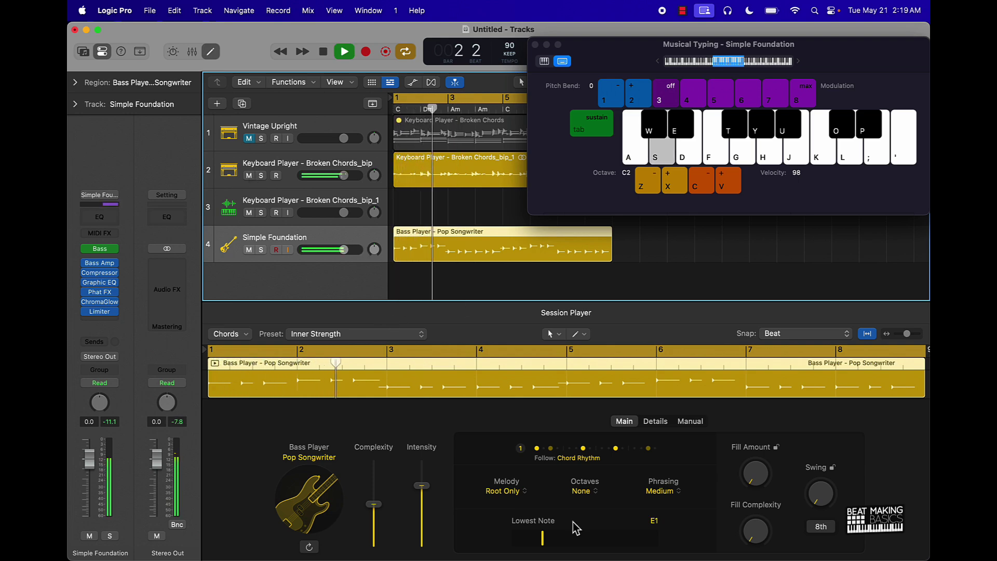
pyautogui.click(568, 538)
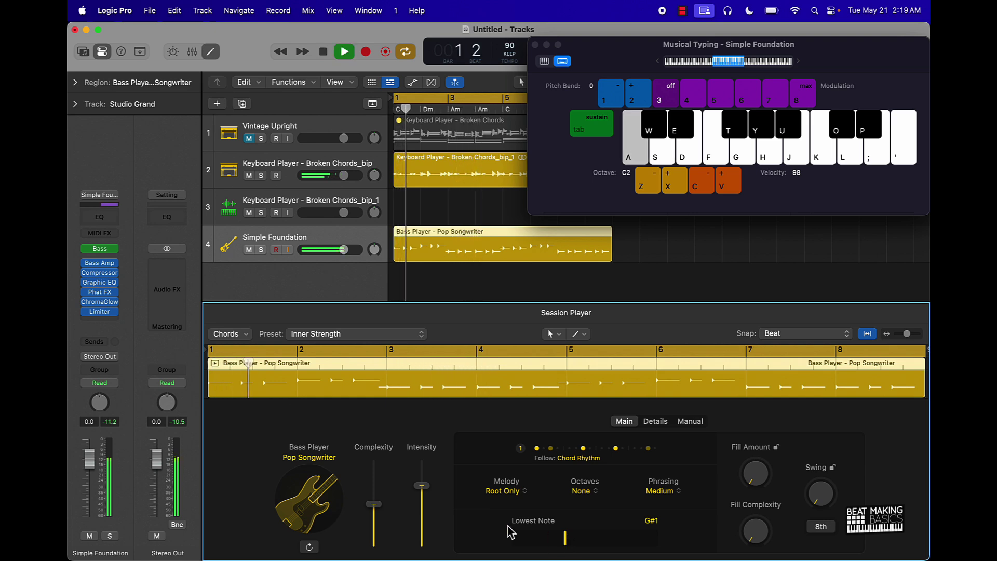
pyautogui.moveTo(373, 504); pyautogui.dragTo(382, 430)
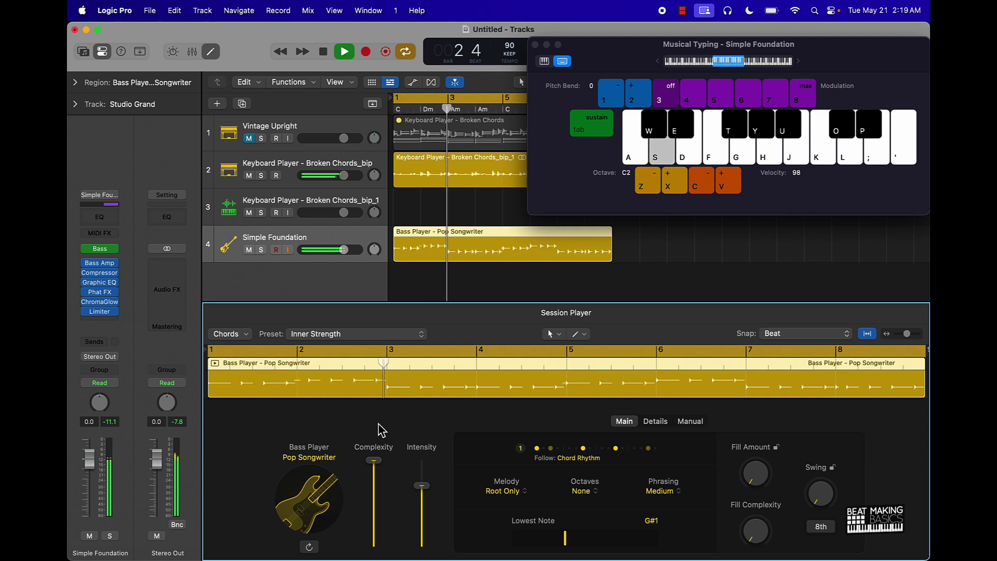
pyautogui.moveTo(422, 485); pyautogui.dragTo(424, 461)
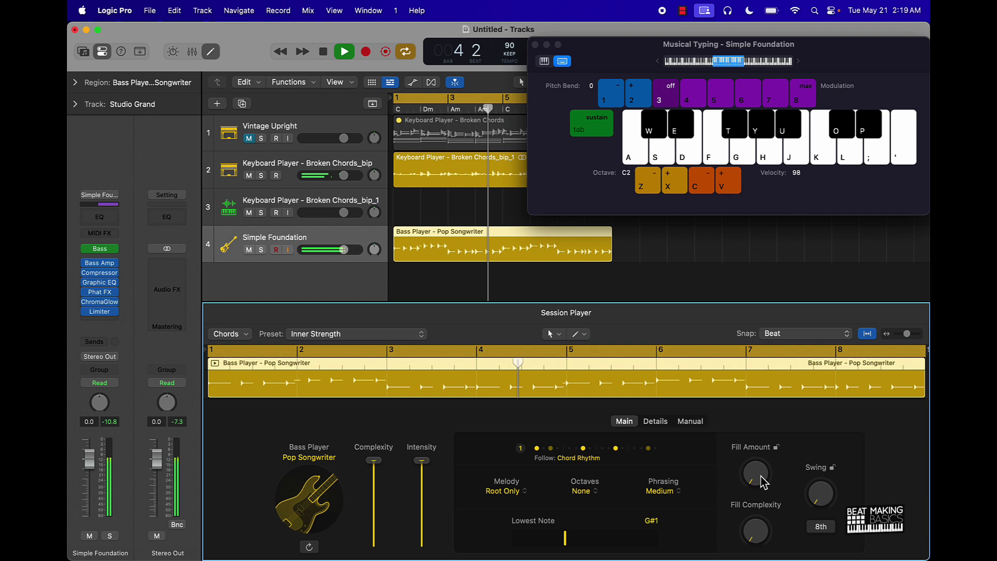
pyautogui.moveTo(763, 482); pyautogui.dragTo(763, 467)
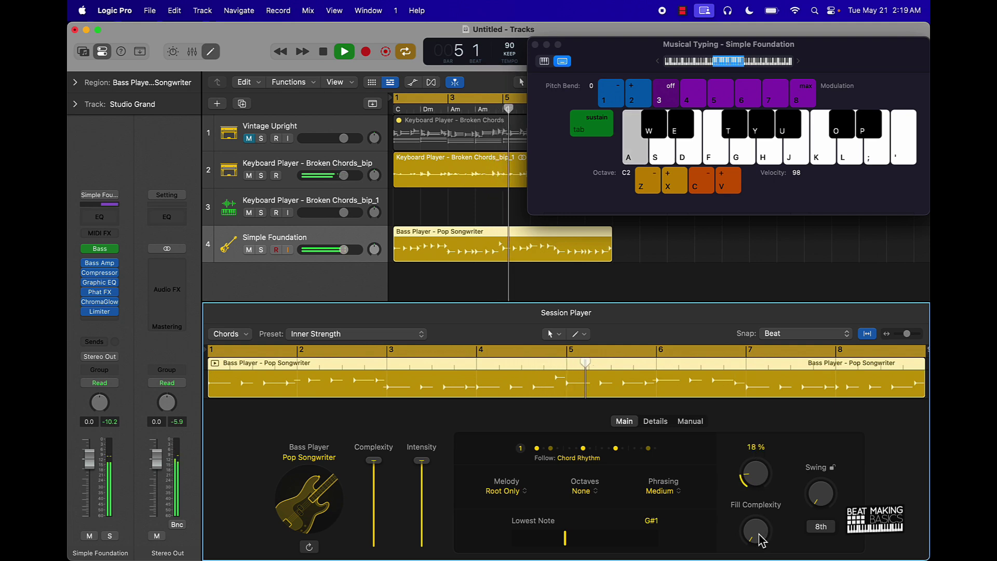
pyautogui.moveTo(761, 540); pyautogui.dragTo(733, 428)
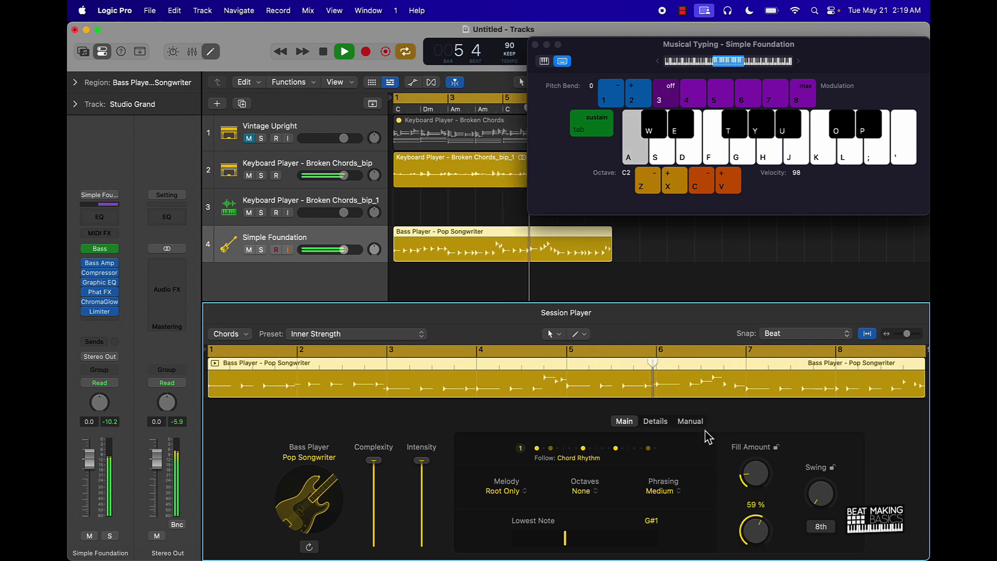
# - Stop playback and move the Simple Foundation track up to row 3
pyautogui.click(655, 421)
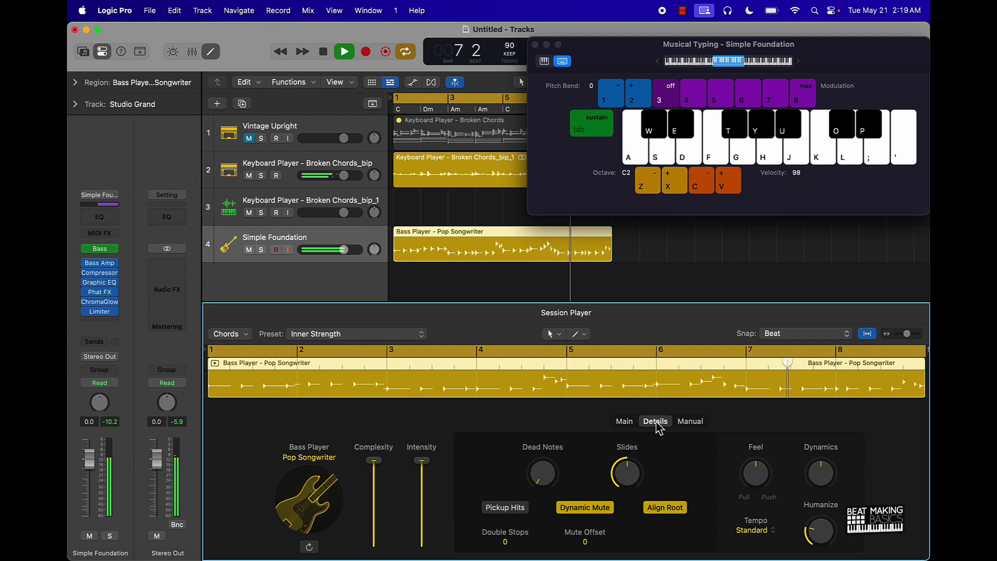
pyautogui.press('space')
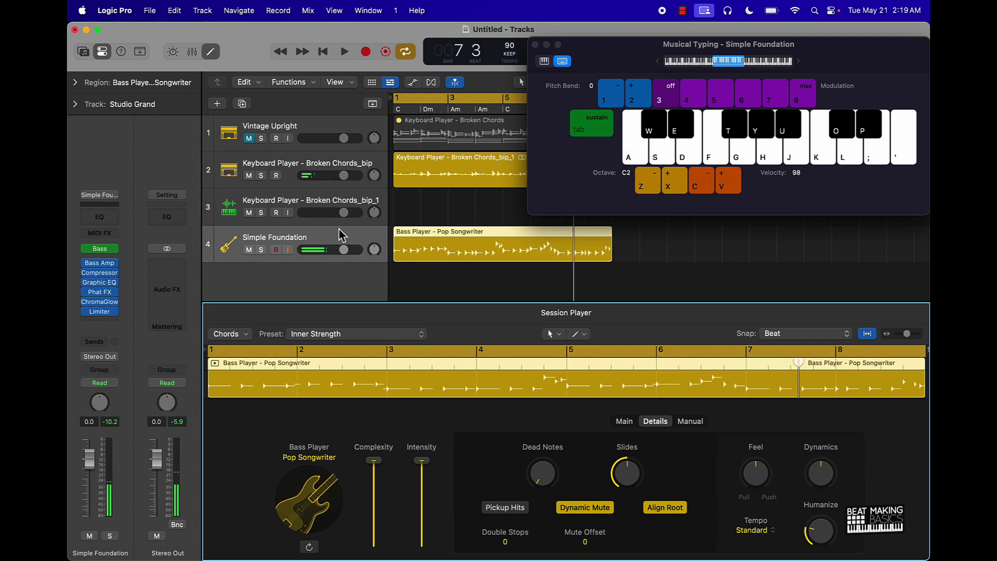
pyautogui.moveTo(339, 235); pyautogui.dragTo(338, 200)
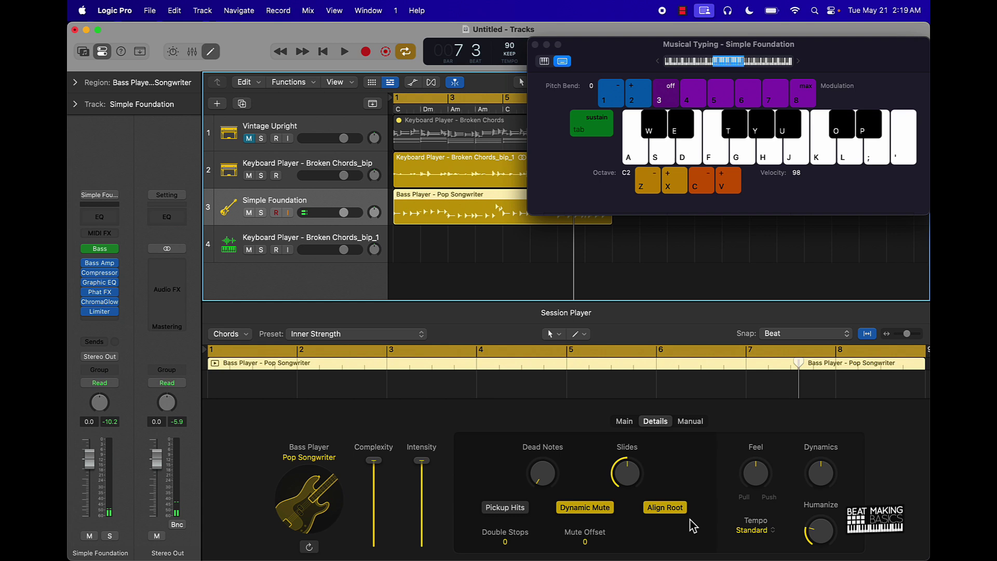
pyautogui.click(690, 422)
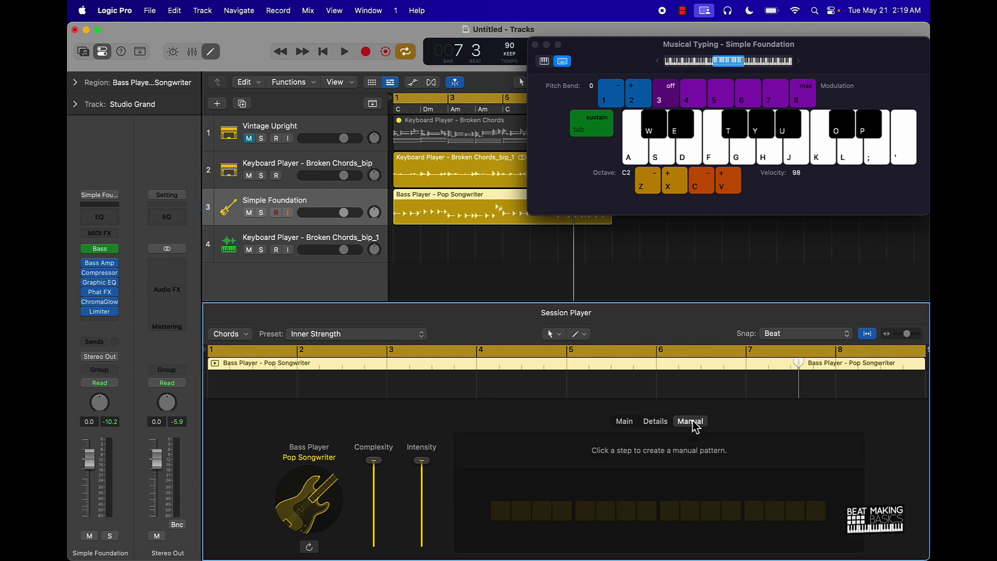
pyautogui.click(665, 422)
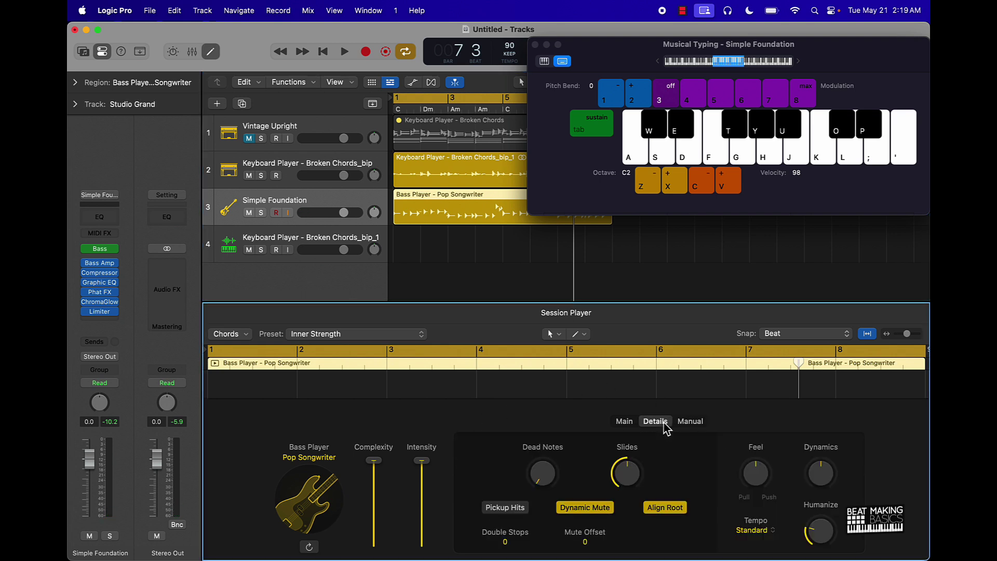
pyautogui.click(627, 423)
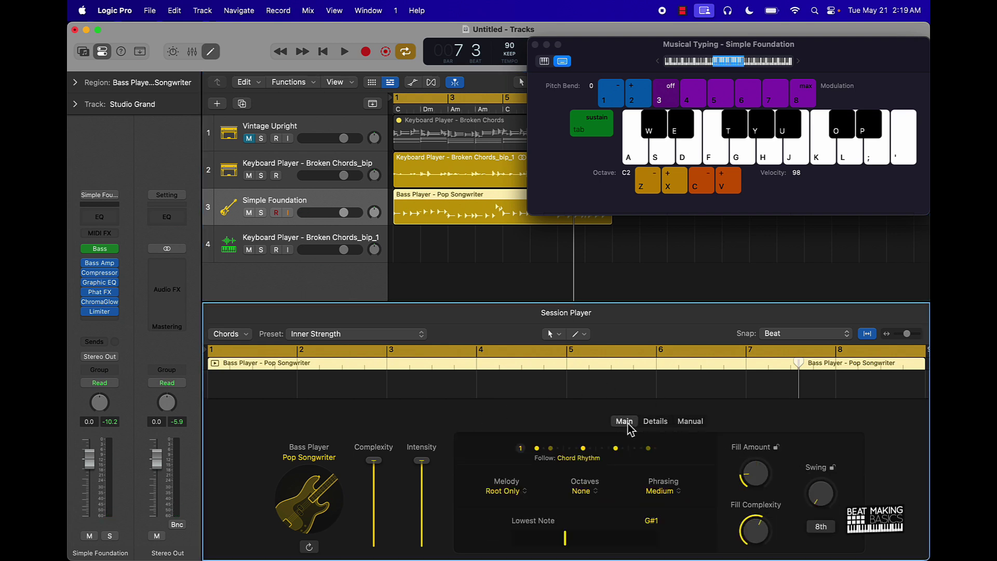
# - Try bass rhythm pattern 3 during playback, then return to pattern 1
pyautogui.click(570, 459)
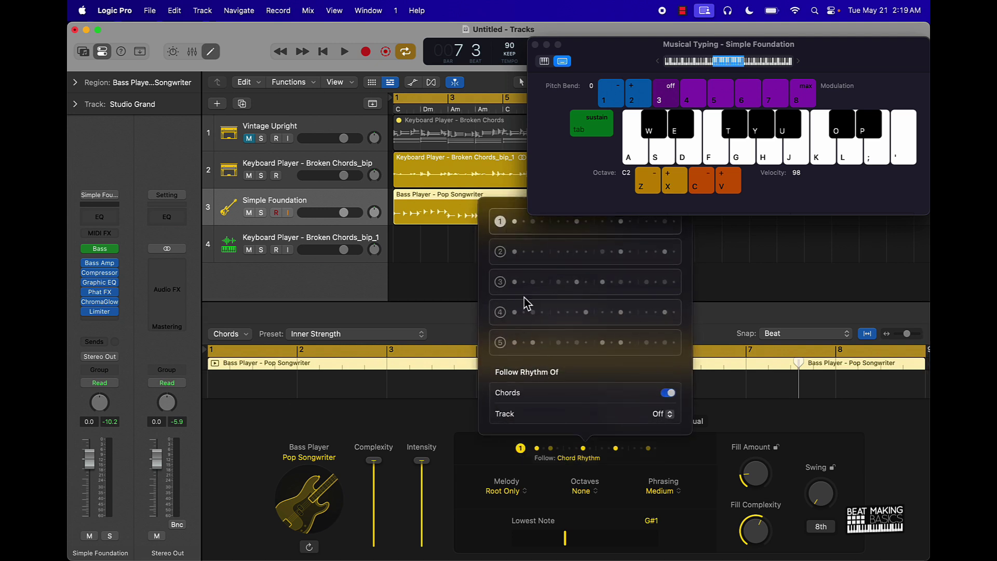
pyautogui.click(500, 282)
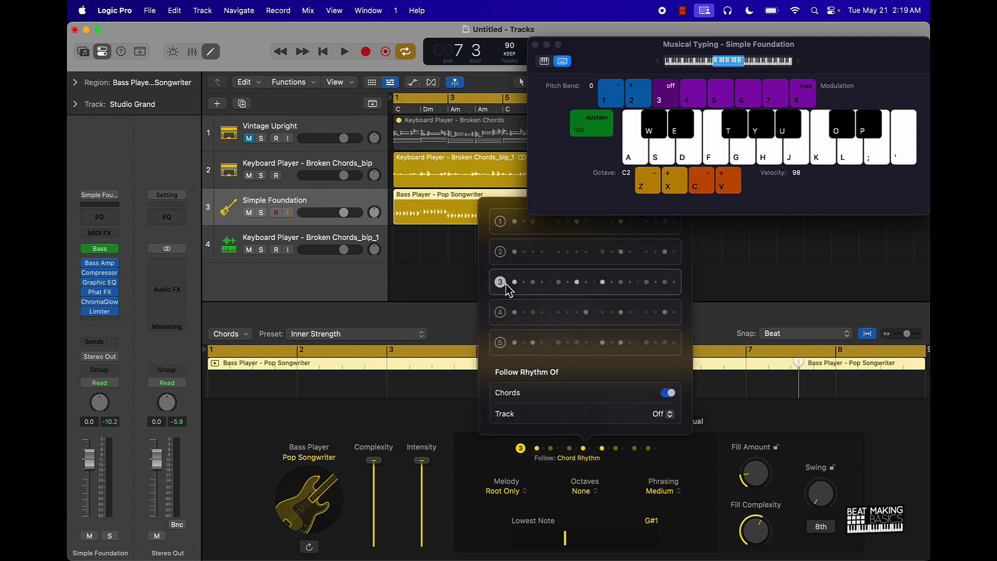
pyautogui.press('space')
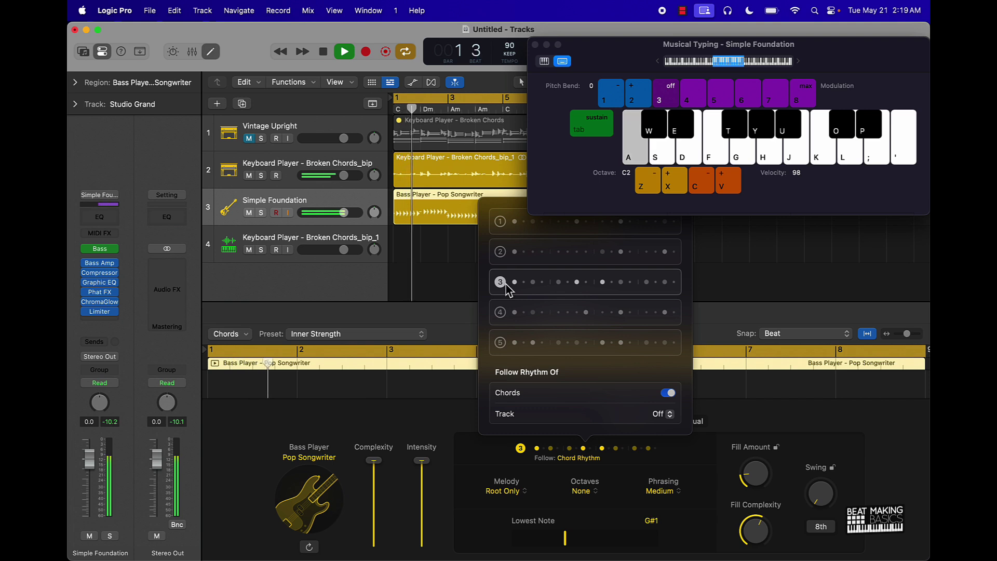
pyautogui.click(517, 225)
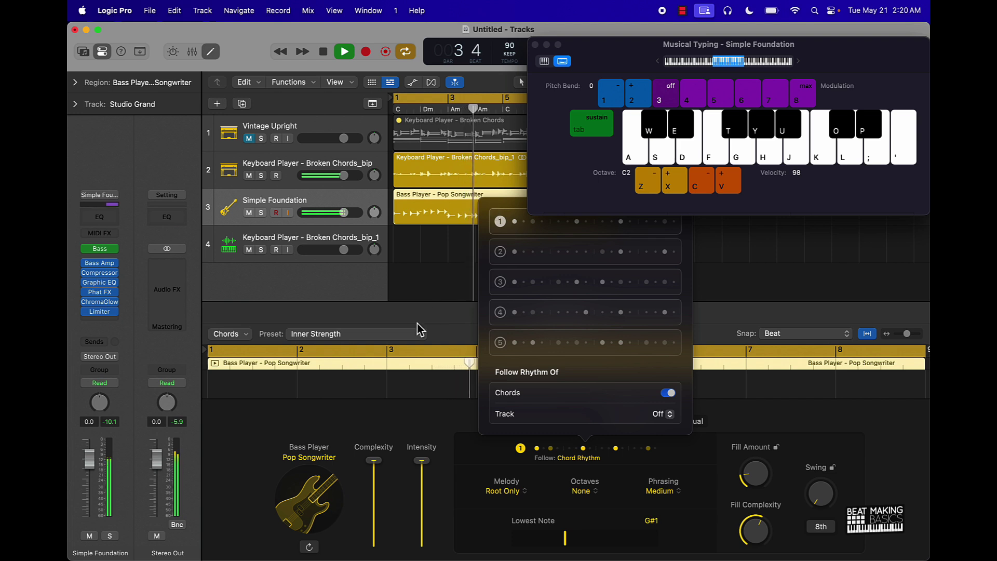
pyautogui.moveTo(618, 44); pyautogui.dragTo(745, 28)
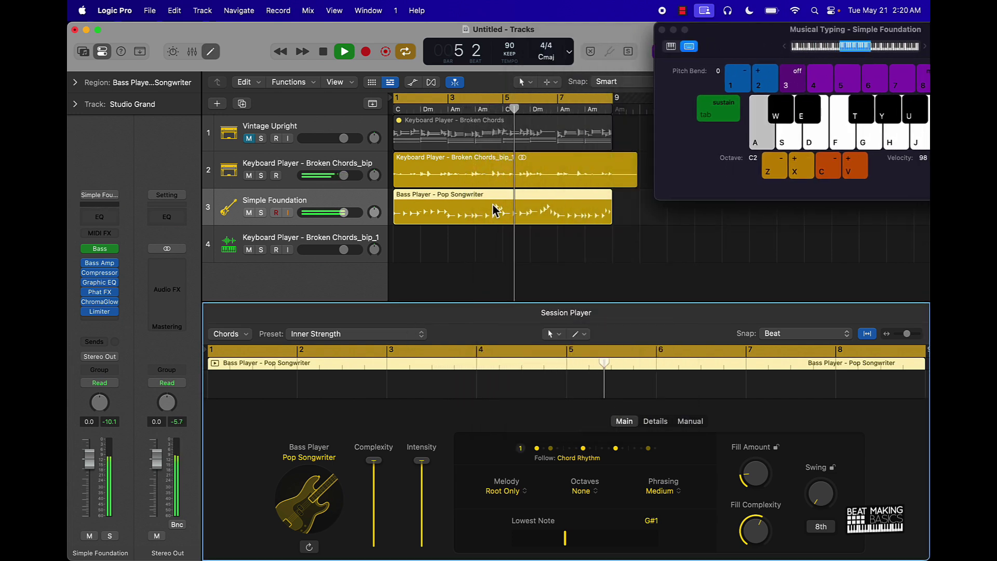
# - Unmute the track 1 Broken Chords region with Ctrl+M, mute the track 2 copy, and stop playback
pyautogui.press('s')
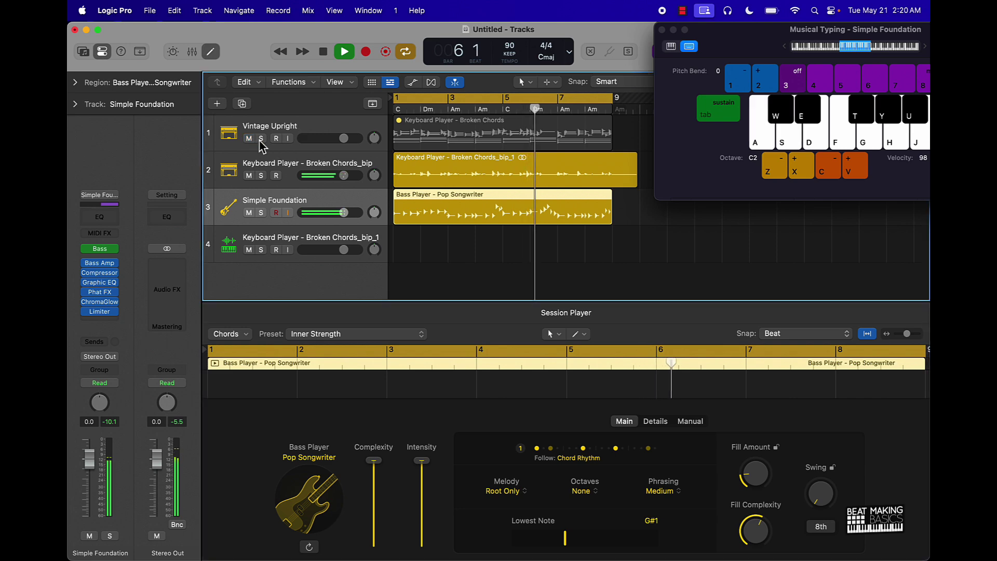
pyautogui.press('s')
pyautogui.press('f')
pyautogui.click(494, 134)
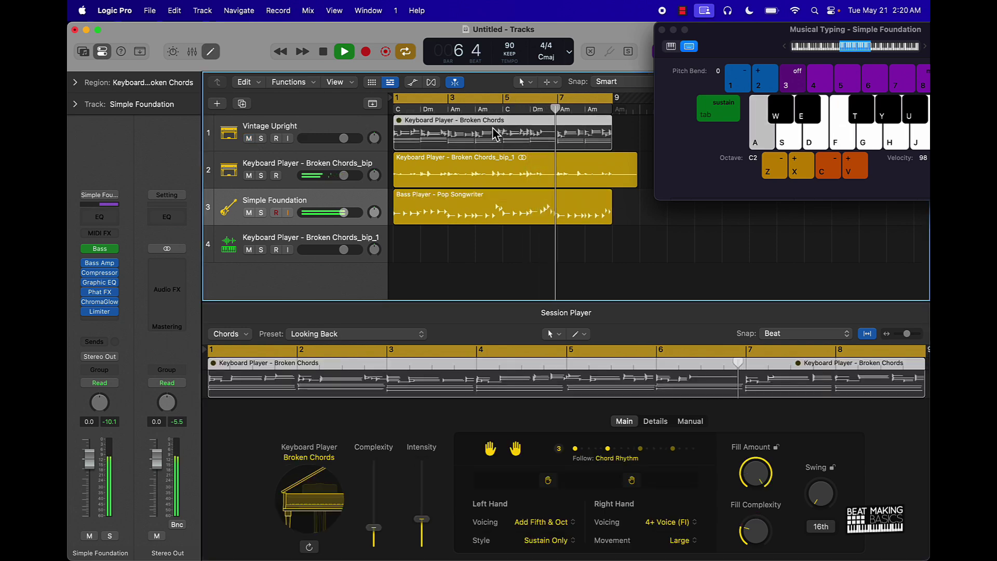
pyautogui.hotkey('ctrl', 'm')
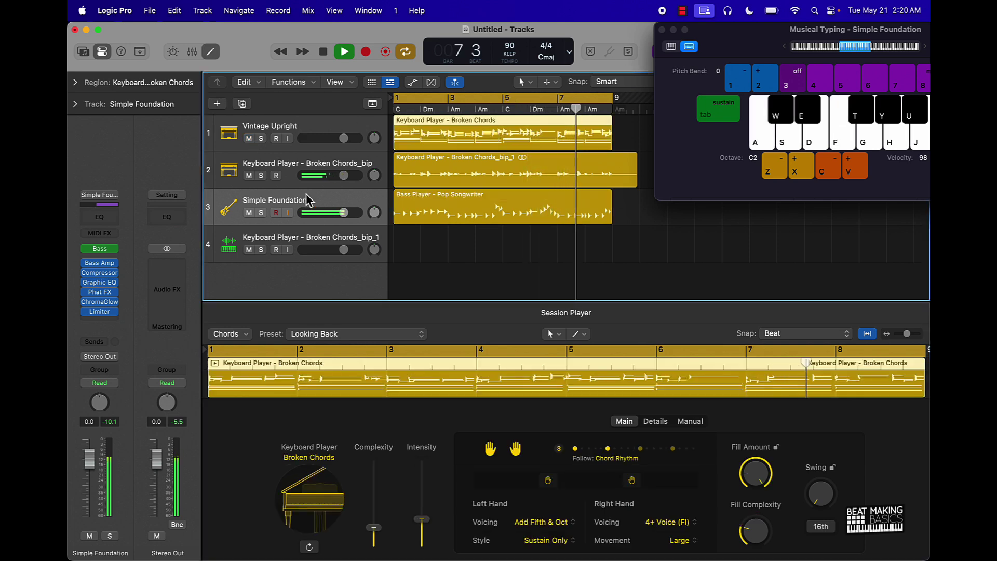
pyautogui.click(249, 177)
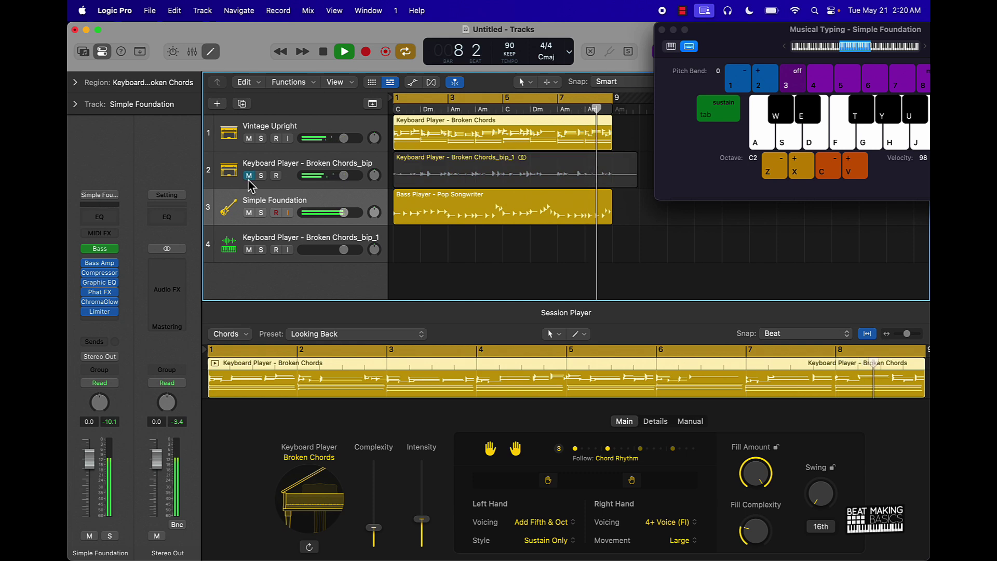
pyautogui.press('space')
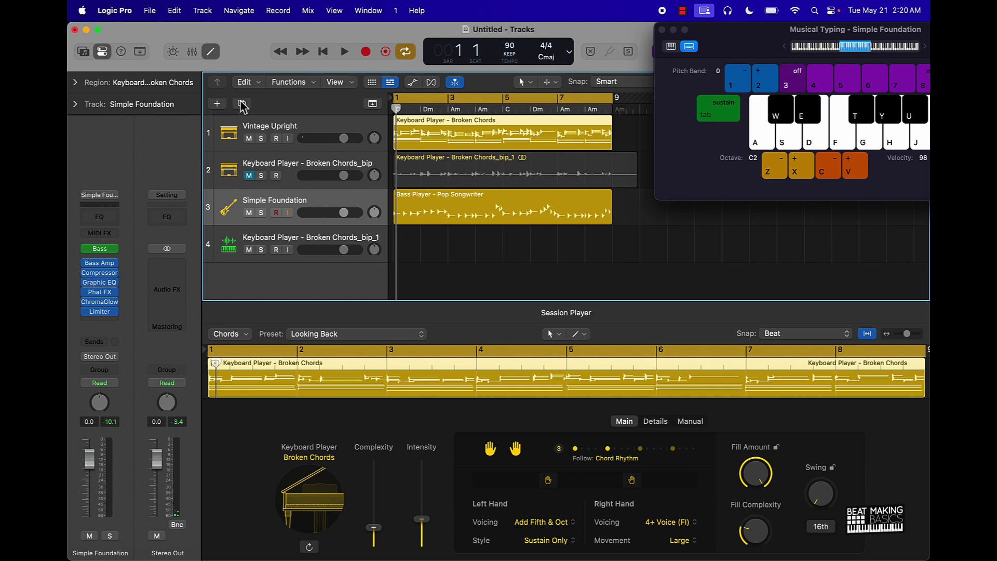
# - Create a Session Player Drummer track in the Boom Bap style, passing over Modern Hip Hop
pyautogui.click(217, 104)
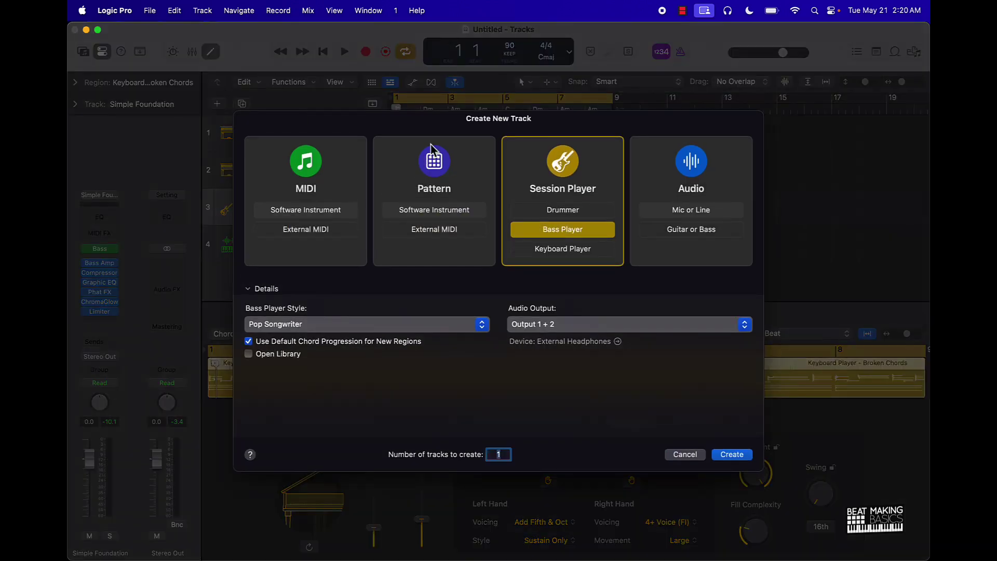
pyautogui.click(568, 210)
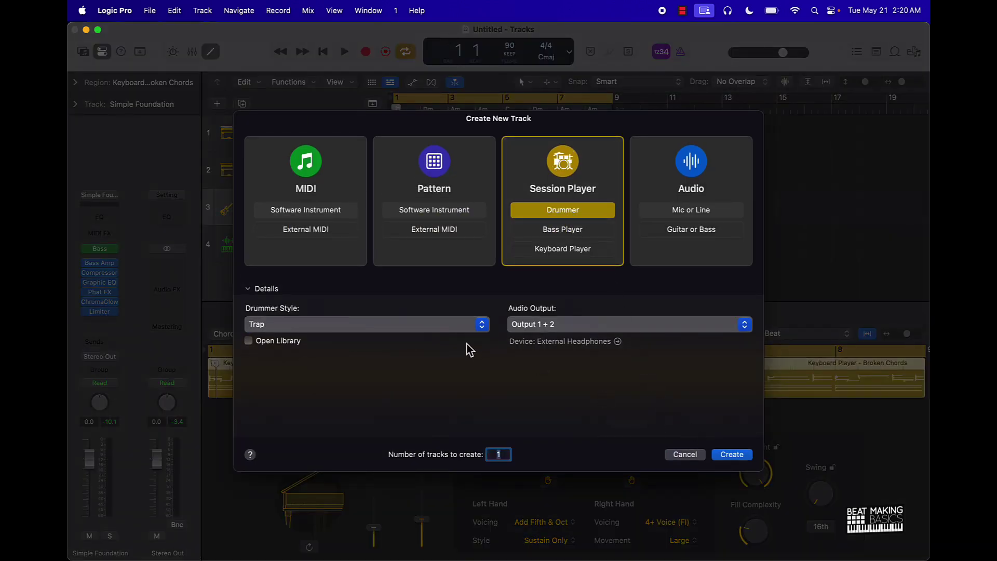
pyautogui.click(468, 325)
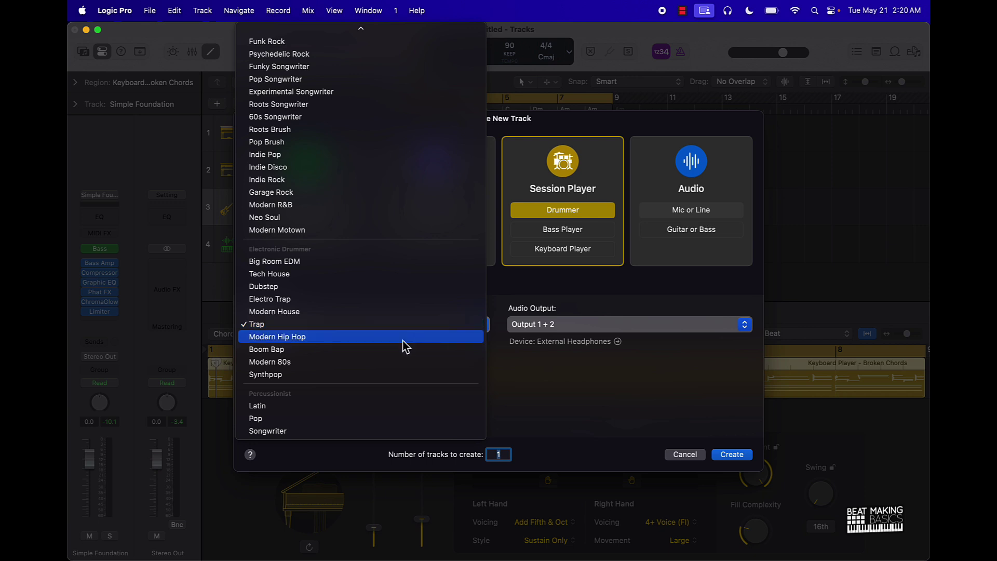
pyautogui.click(402, 339)
pyautogui.click(439, 327)
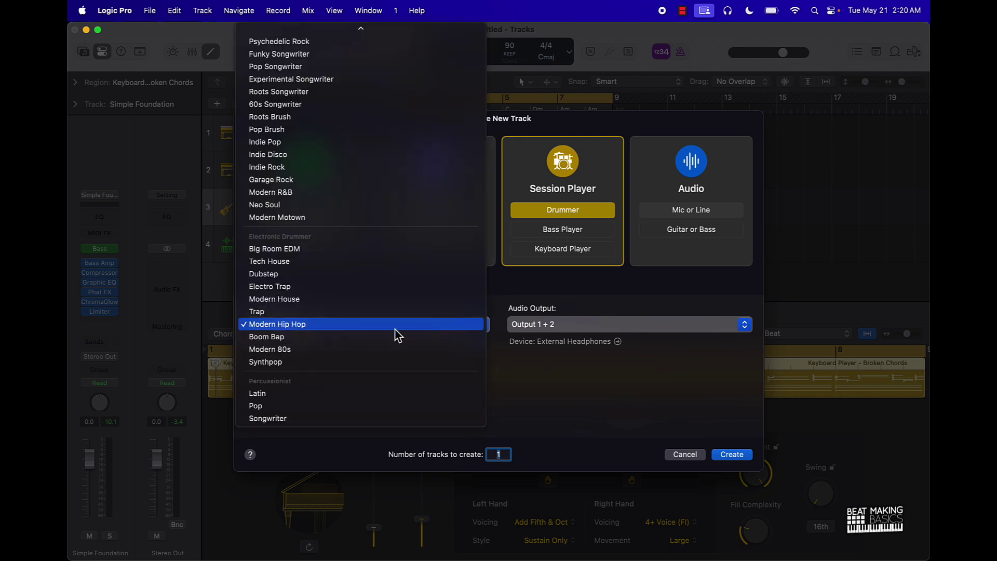
pyautogui.click(363, 346)
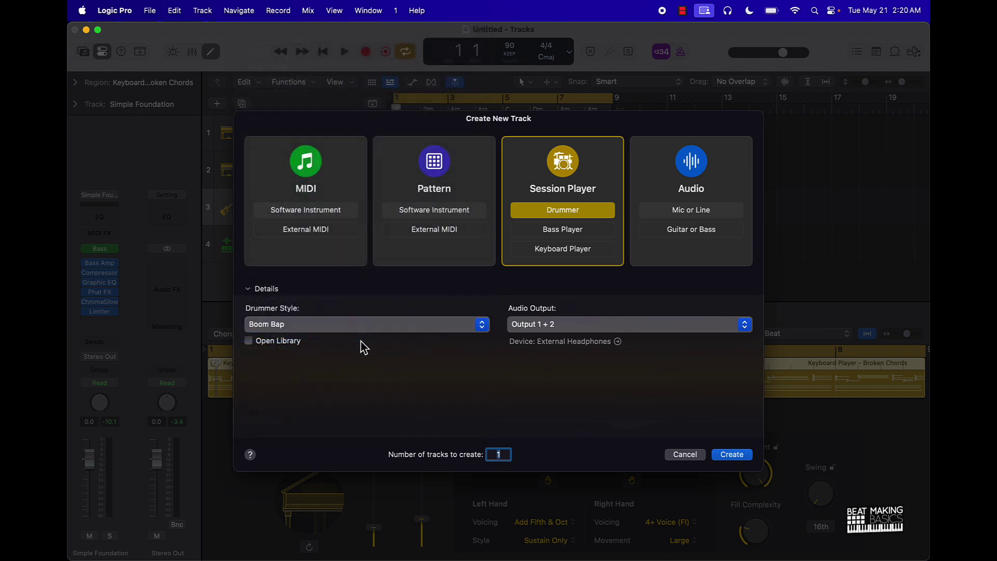
pyautogui.click(732, 454)
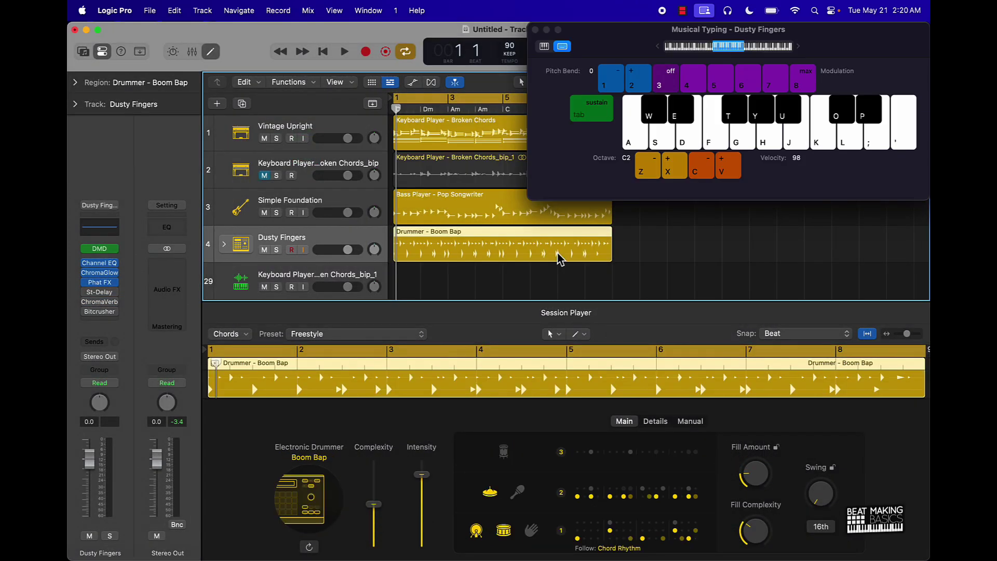
# - During playback, set the drummer to Higher Learning's Contemplate preset and raise fill amount to 39% and fill complexity
pyautogui.press('space')
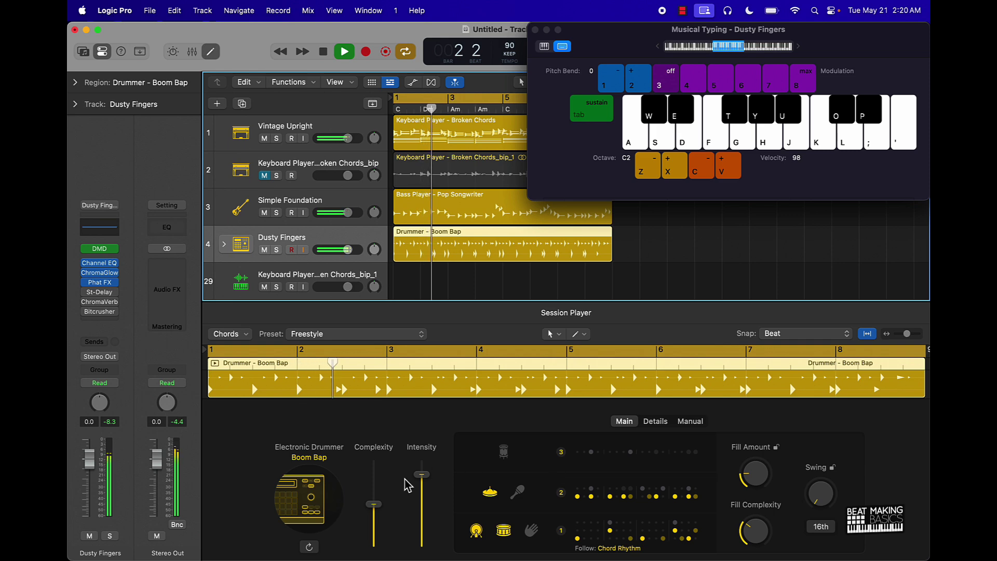
pyautogui.click(337, 335)
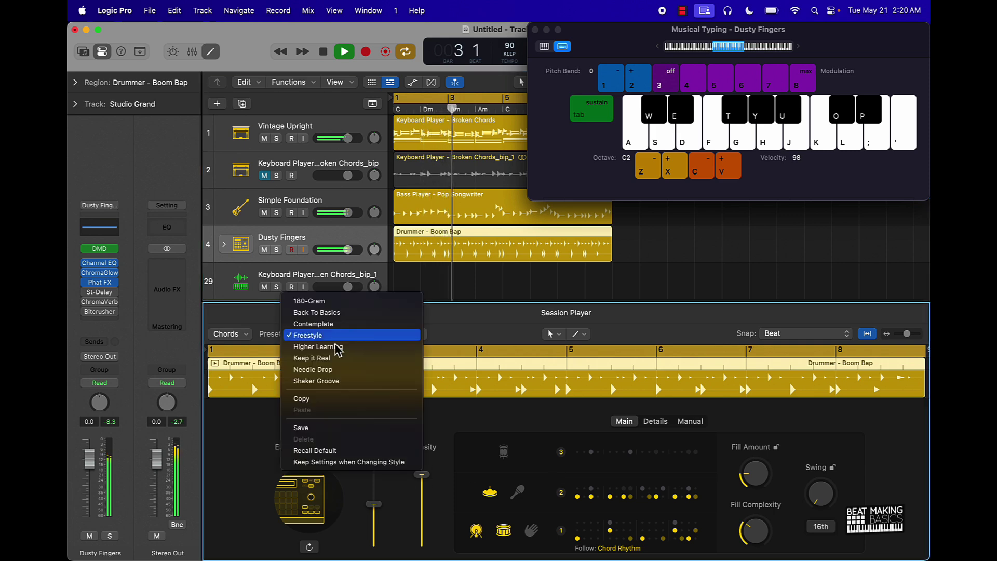
pyautogui.click(337, 347)
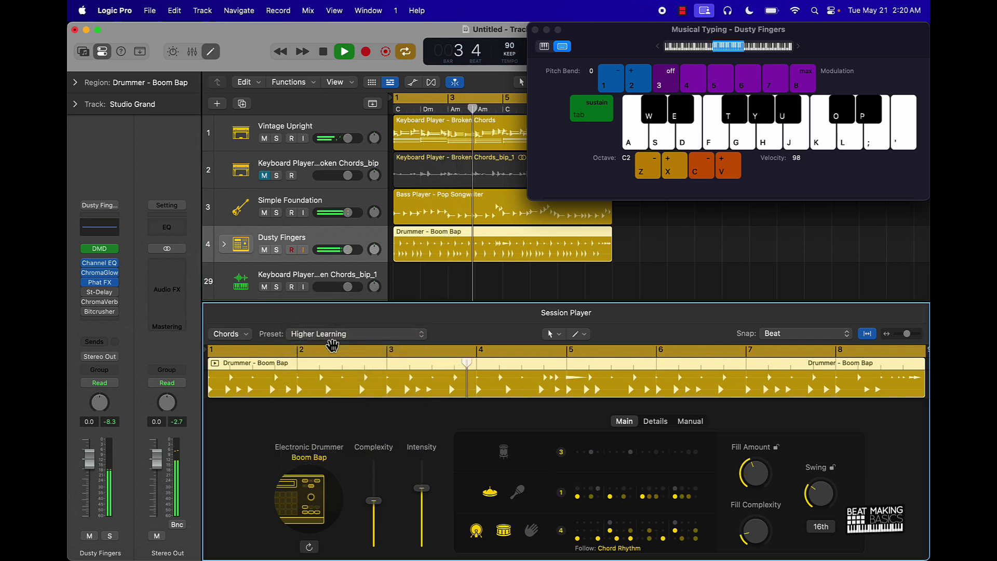
pyautogui.click(329, 336)
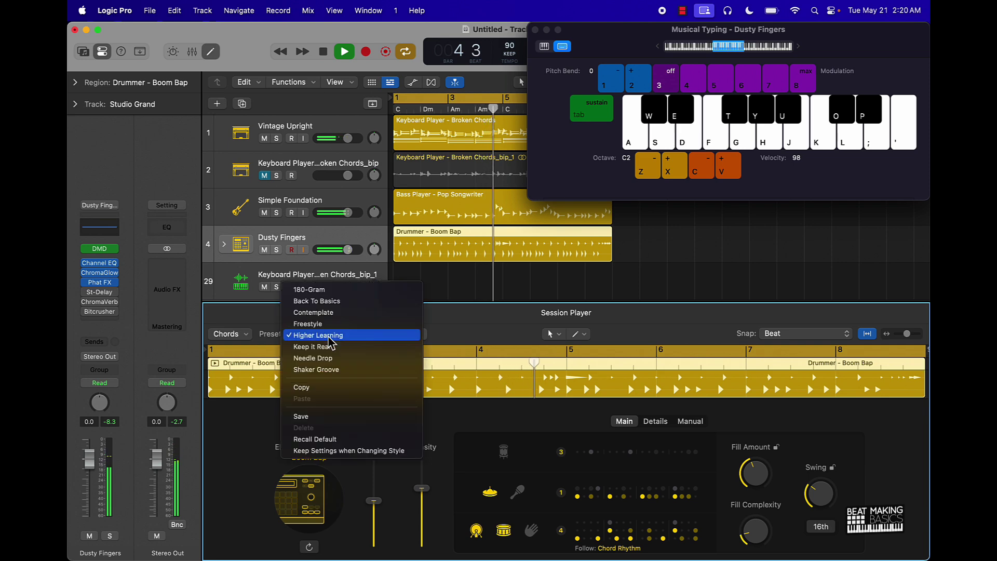
pyautogui.click(325, 313)
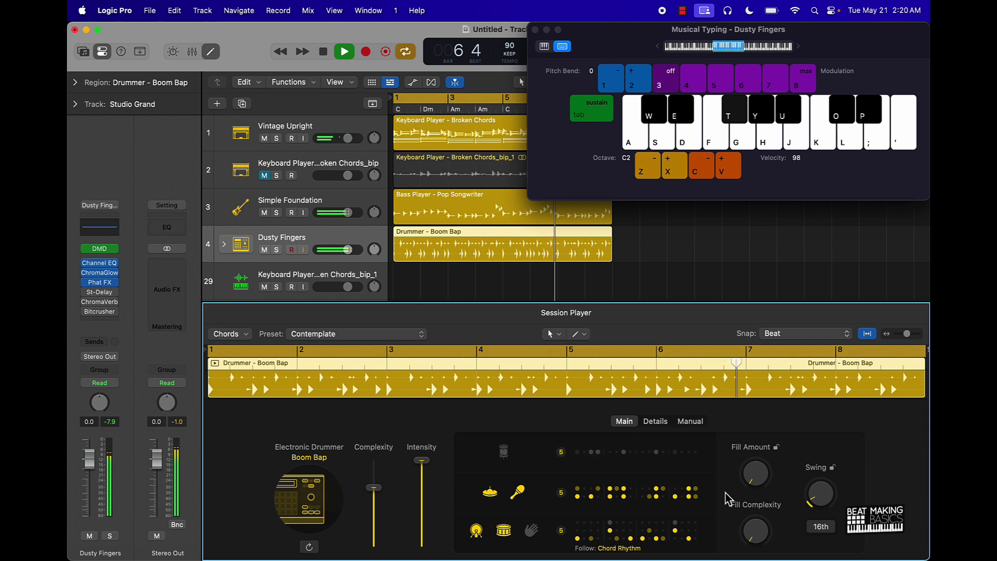
pyautogui.moveTo(756, 475); pyautogui.dragTo(748, 447)
pyautogui.moveTo(755, 531); pyautogui.dragTo(702, 483)
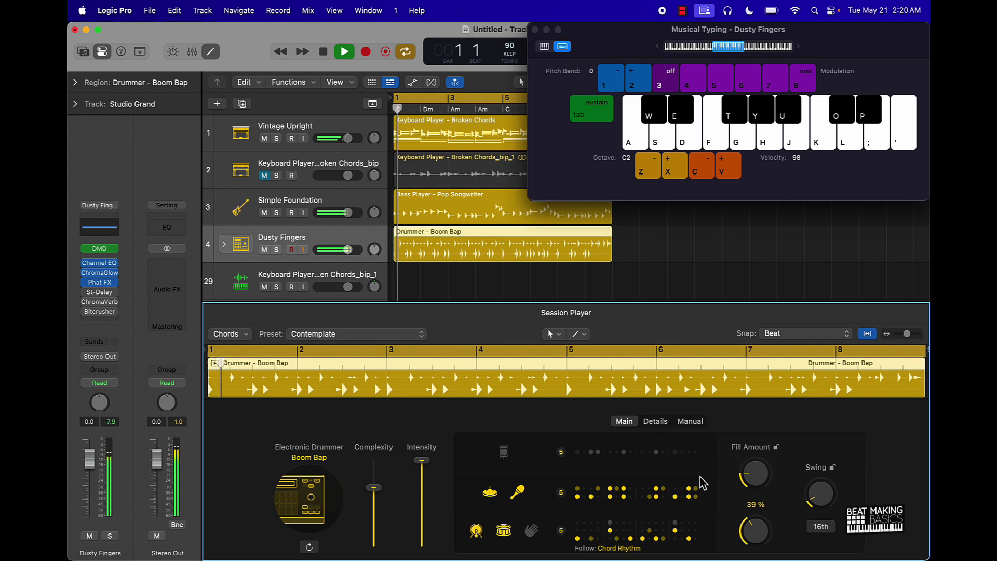
# - In the drummer's Details, raise the cymbal complexity range, then stop playback at bar 4
pyautogui.click(656, 421)
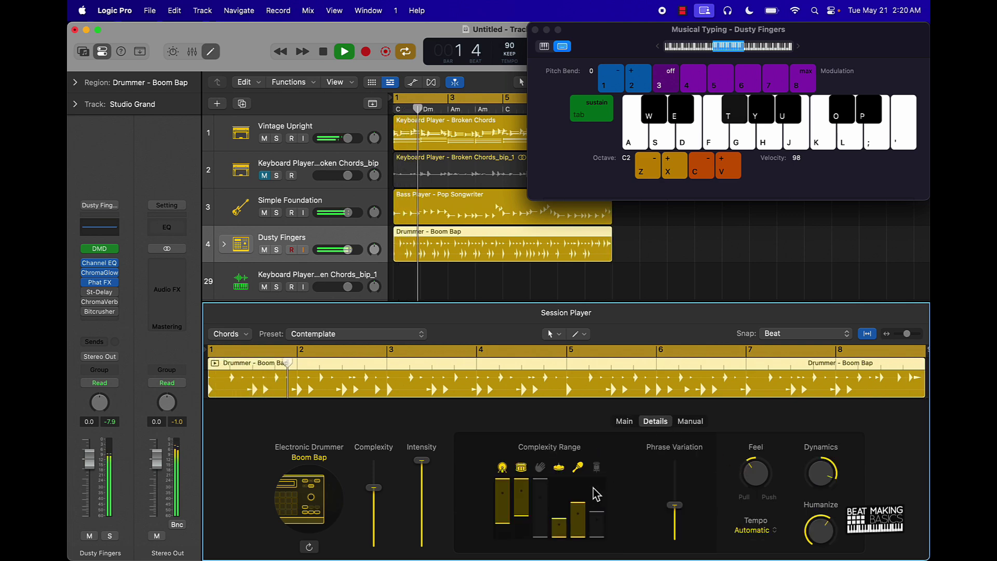
pyautogui.moveTo(559, 528); pyautogui.dragTo(527, 514)
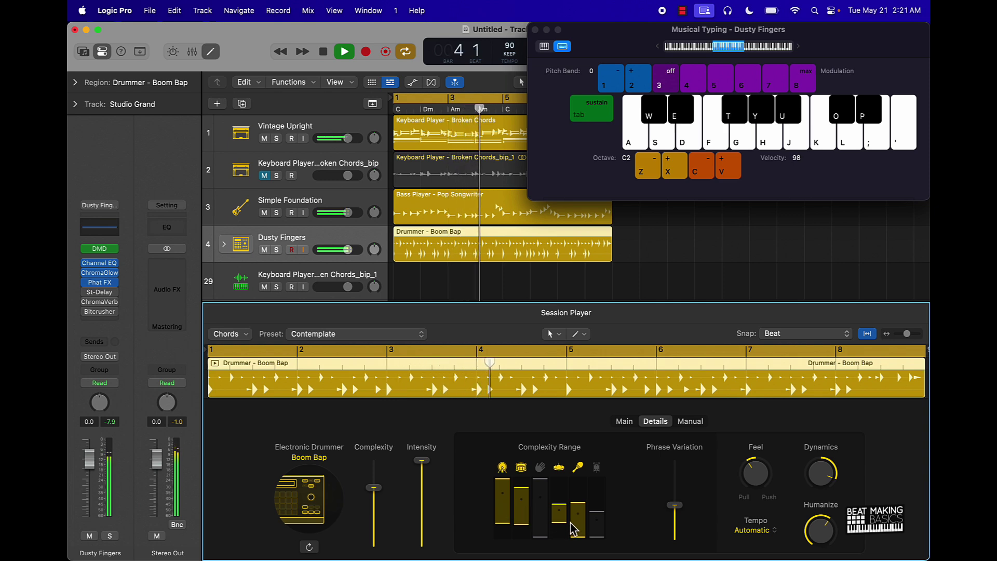
pyautogui.press('space')
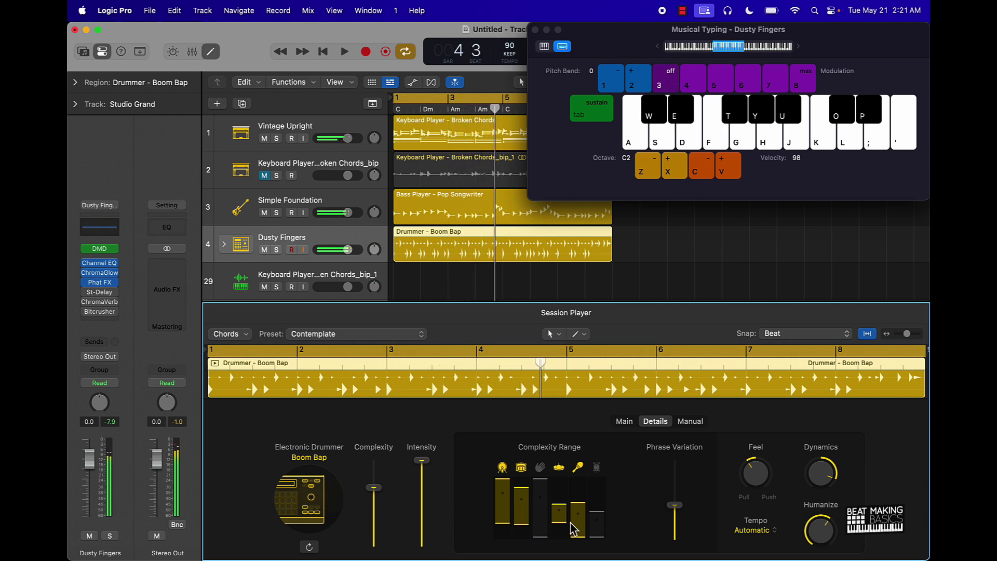
# - Open the Dusty Fingers kit controls, set distortion to about 30 and add a touch of saturation
pyautogui.click(100, 249)
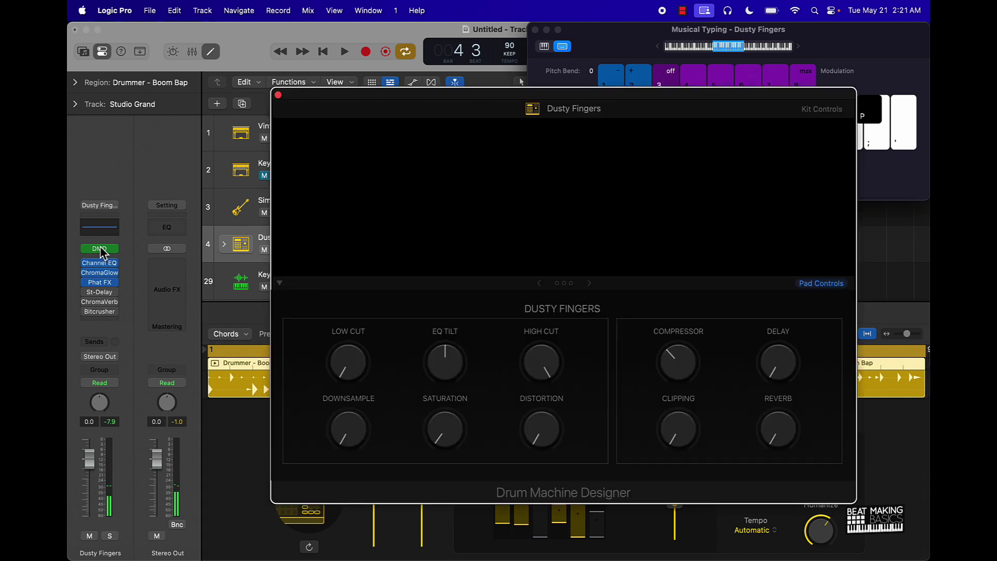
pyautogui.moveTo(429, 100); pyautogui.dragTo(312, 276)
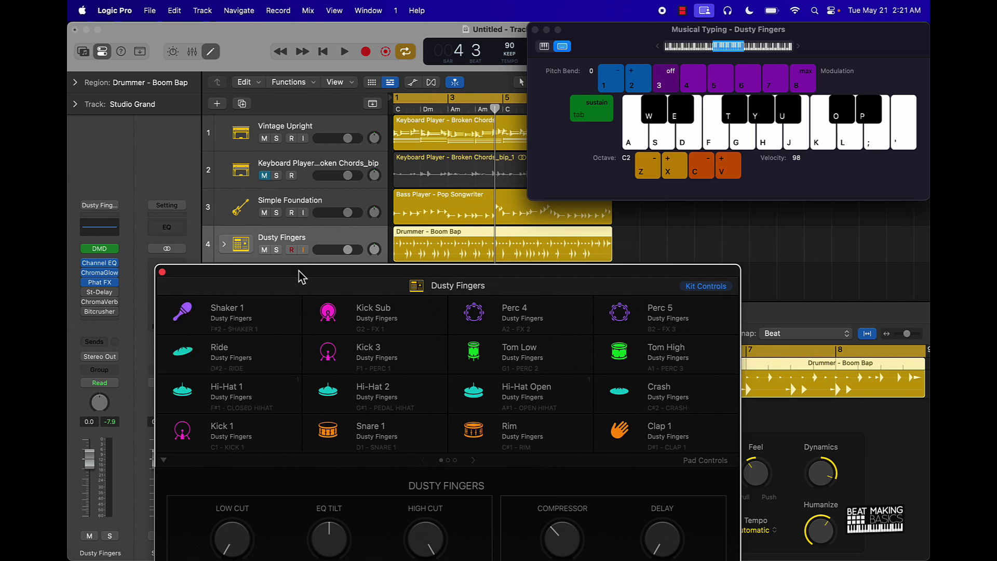
pyautogui.moveTo(301, 276); pyautogui.dragTo(291, 125)
pyautogui.moveTo(415, 469); pyautogui.dragTo(397, 411)
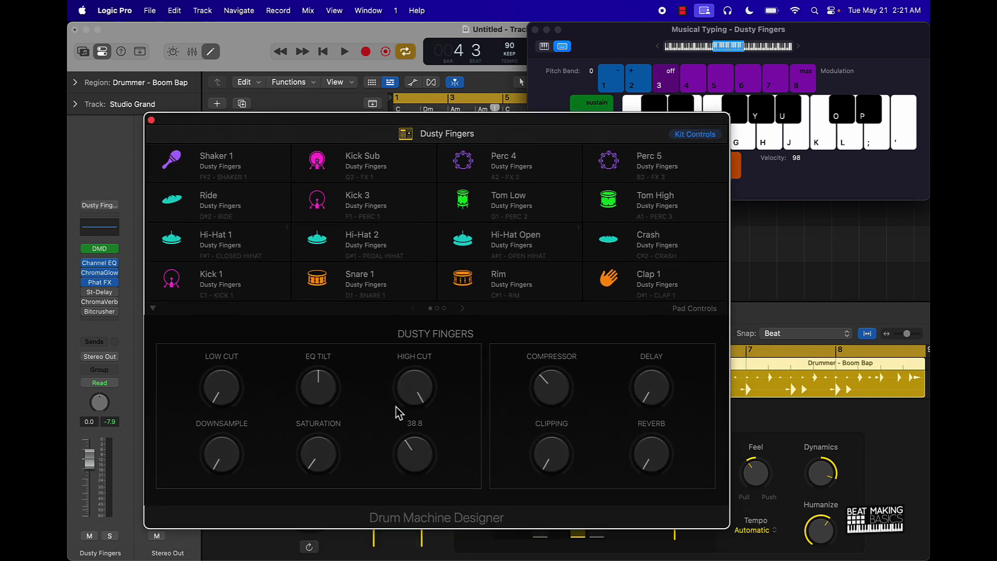
pyautogui.press('space')
pyautogui.moveTo(416, 461); pyautogui.dragTo(416, 474)
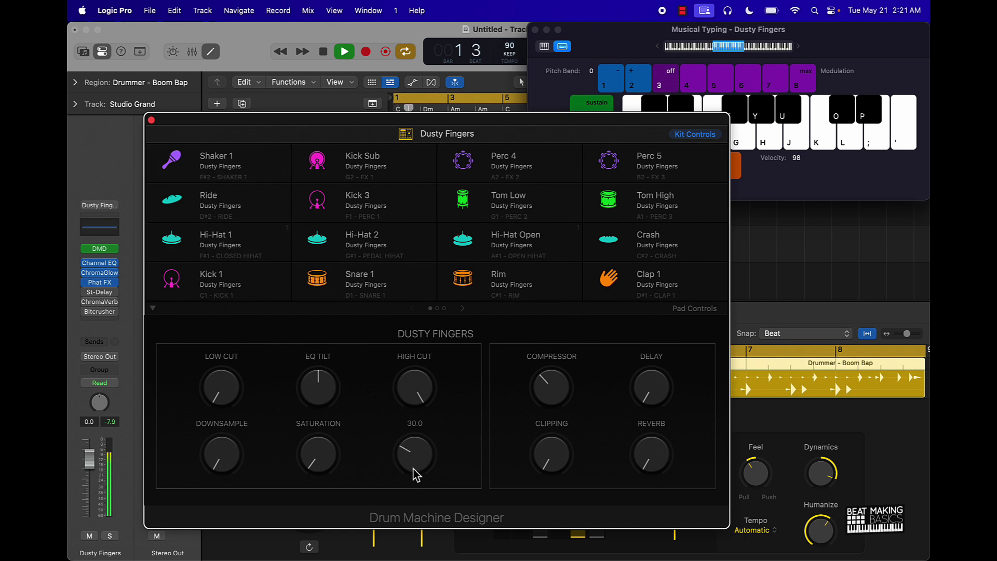
pyautogui.moveTo(323, 462); pyautogui.dragTo(319, 395)
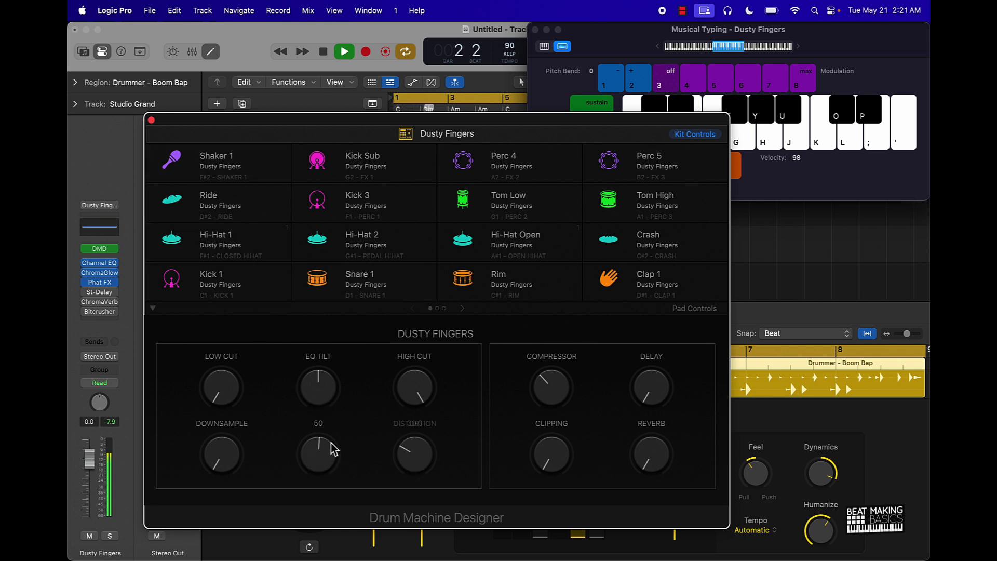
pyautogui.moveTo(406, 462); pyautogui.dragTo(407, 465)
pyautogui.moveTo(319, 452); pyautogui.dragTo(318, 507)
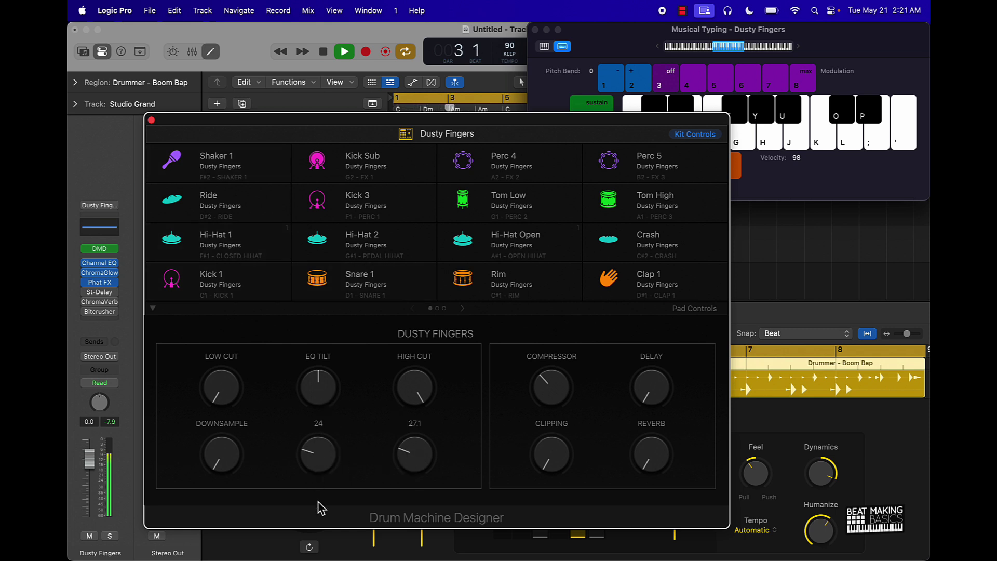
# - Add downsampling, tilt the EQ toward the highs, cut the highs, and add compression and clipping
pyautogui.moveTo(216, 457); pyautogui.dragTo(225, 485)
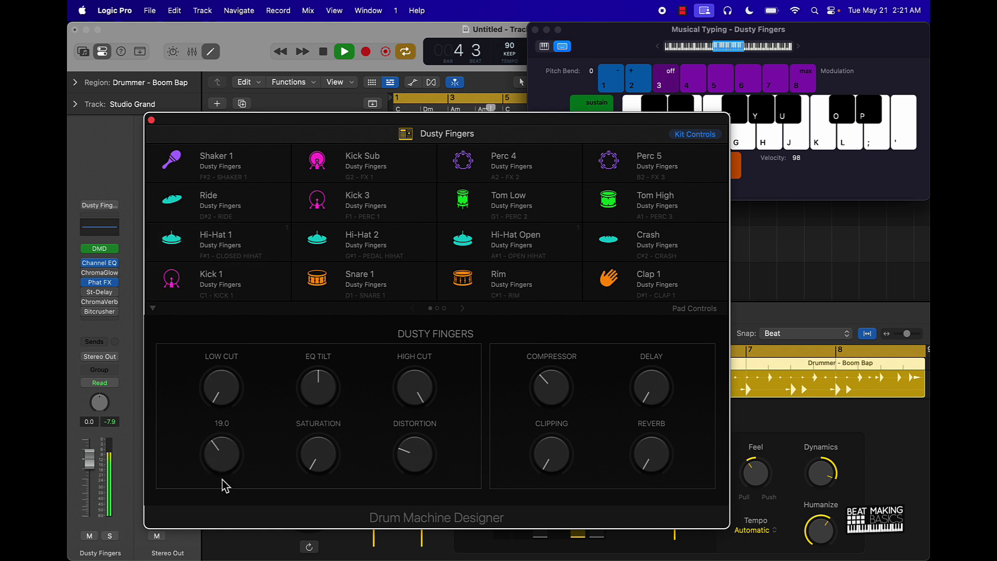
pyautogui.moveTo(313, 391)
pyautogui.mouseDown()
pyautogui.moveTo(304, 335)
pyautogui.moveTo(316, 371)
pyautogui.mouseUp()
pyautogui.moveTo(409, 379); pyautogui.dragTo(419, 475)
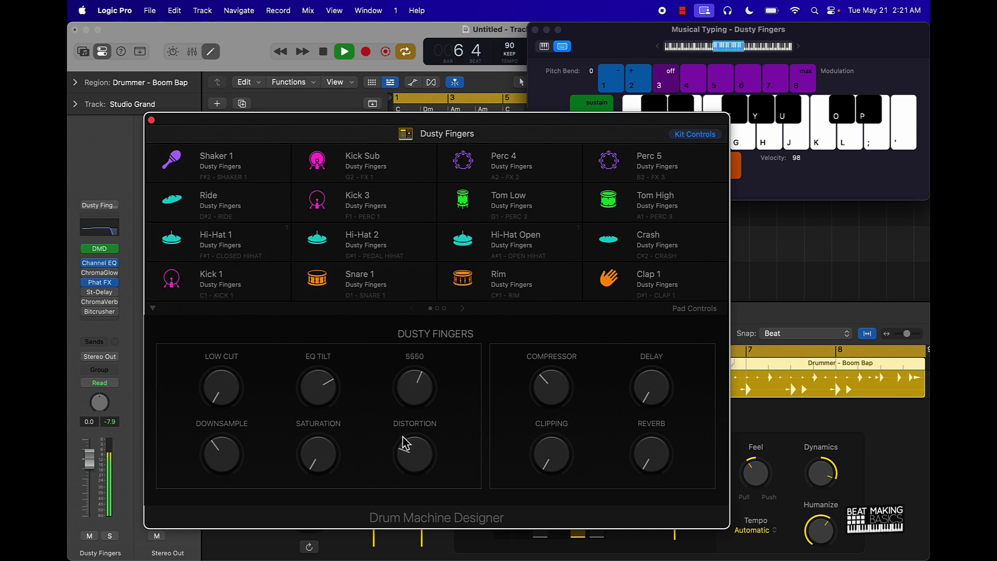
pyautogui.moveTo(552, 403); pyautogui.dragTo(514, 409)
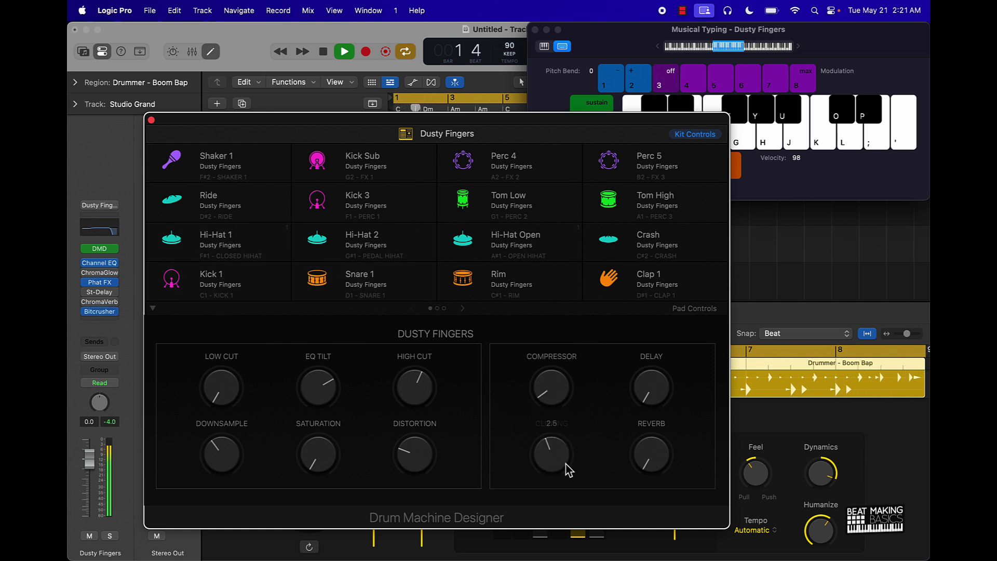
pyautogui.moveTo(556, 463)
pyautogui.mouseDown()
pyautogui.moveTo(551, 440)
pyautogui.moveTo(554, 461)
pyautogui.mouseUp()
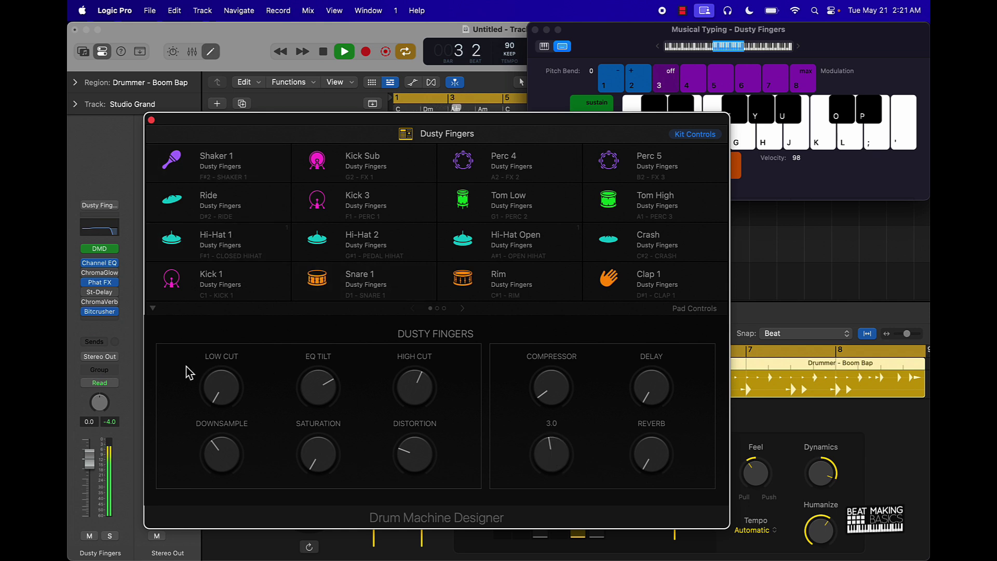
# - Adjust the kit's low cut, set delay to 6 and reverb to 13, then close Drum Machine Designer
pyautogui.moveTo(226, 408); pyautogui.dragTo(194, 356)
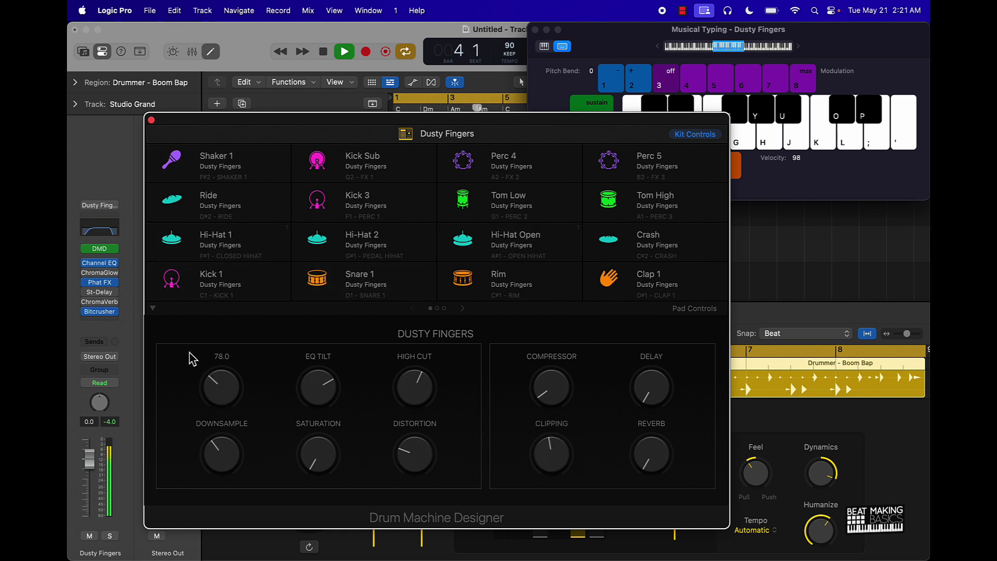
pyautogui.moveTo(236, 450); pyautogui.dragTo(240, 453)
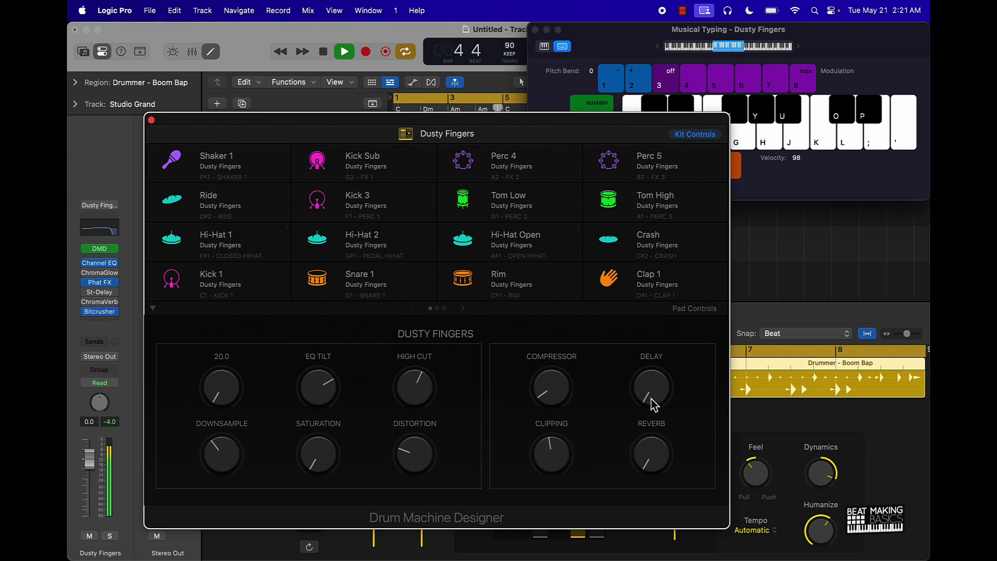
pyautogui.moveTo(653, 405); pyautogui.dragTo(633, 379)
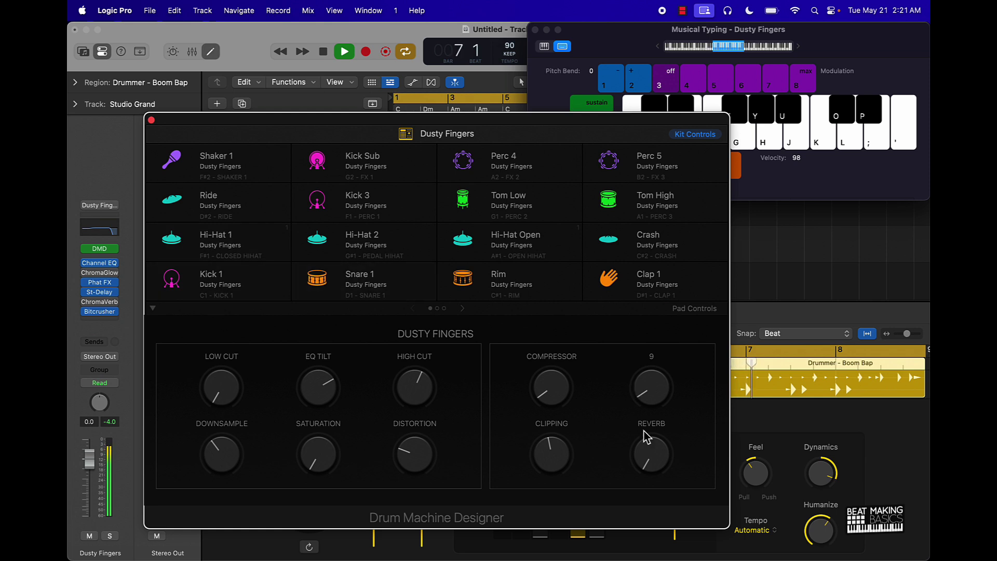
pyautogui.moveTo(642, 440)
pyautogui.mouseDown()
pyautogui.moveTo(634, 430)
pyautogui.moveTo(634, 445)
pyautogui.mouseUp()
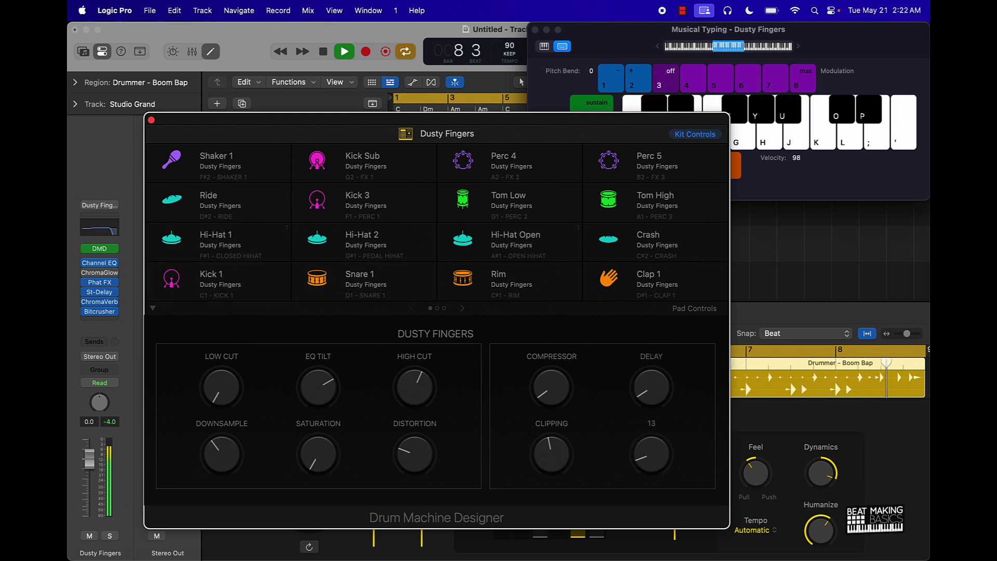
pyautogui.moveTo(653, 402); pyautogui.dragTo(652, 405)
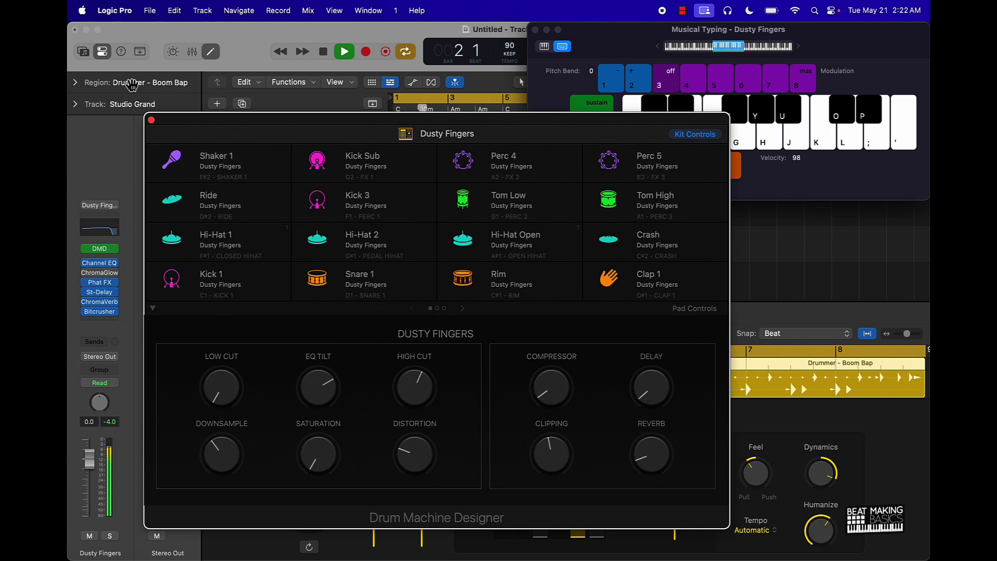
pyautogui.click(152, 120)
# - Open the Simple Foundation Studio Bass, keep the finger style and switch to the Sixties model
pyautogui.click(501, 278)
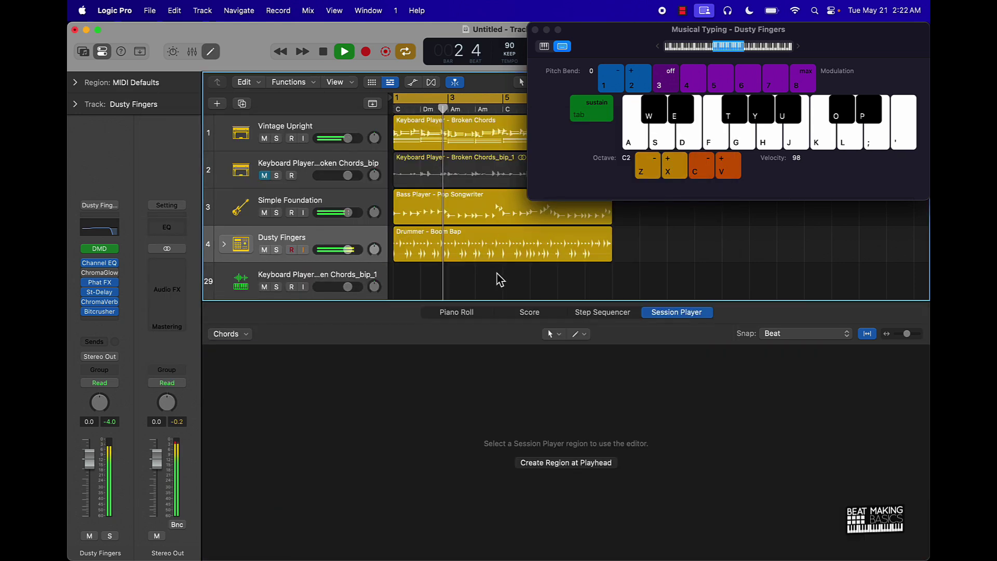
pyautogui.click(293, 199)
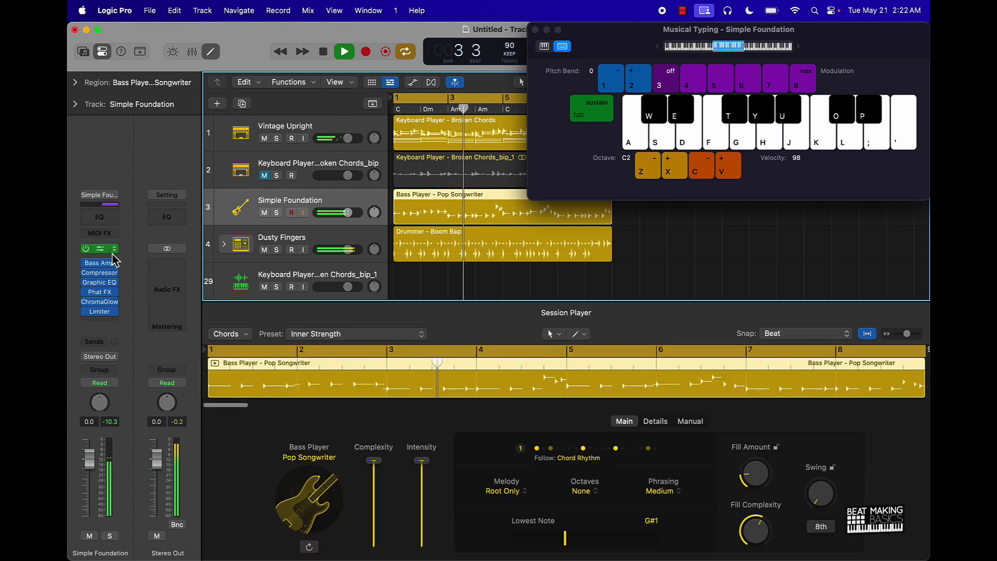
pyautogui.click(102, 249)
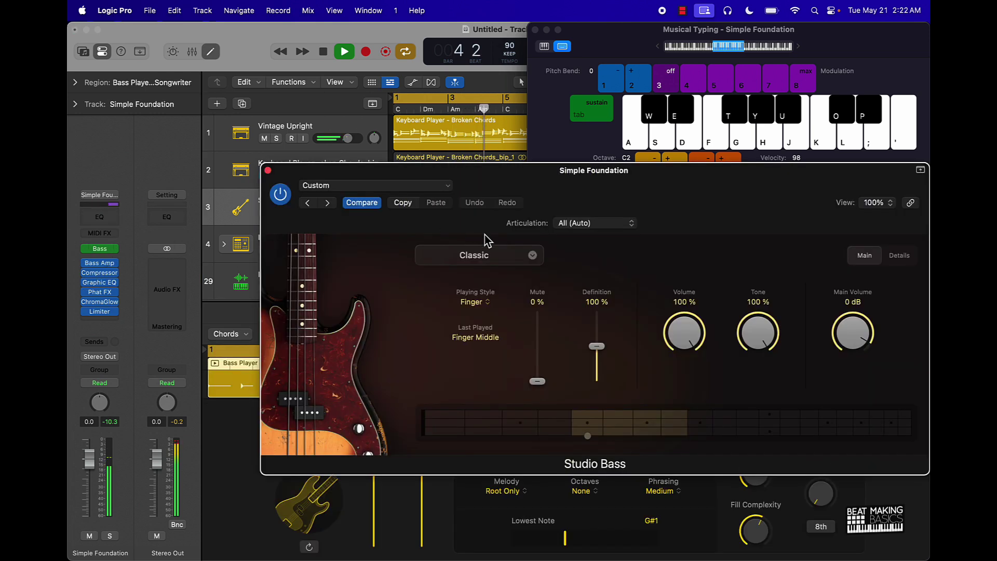
pyautogui.click(483, 303)
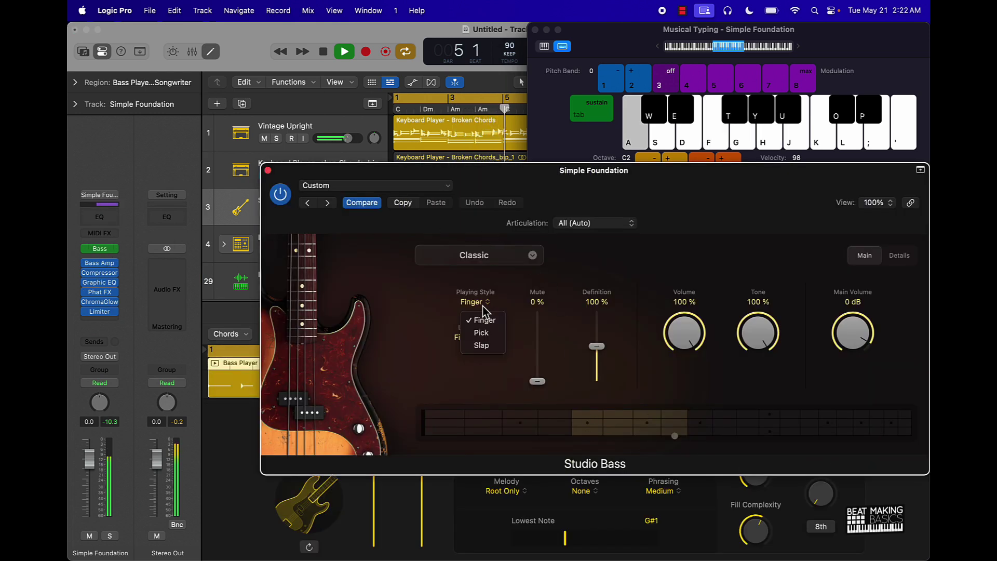
pyautogui.click(507, 287)
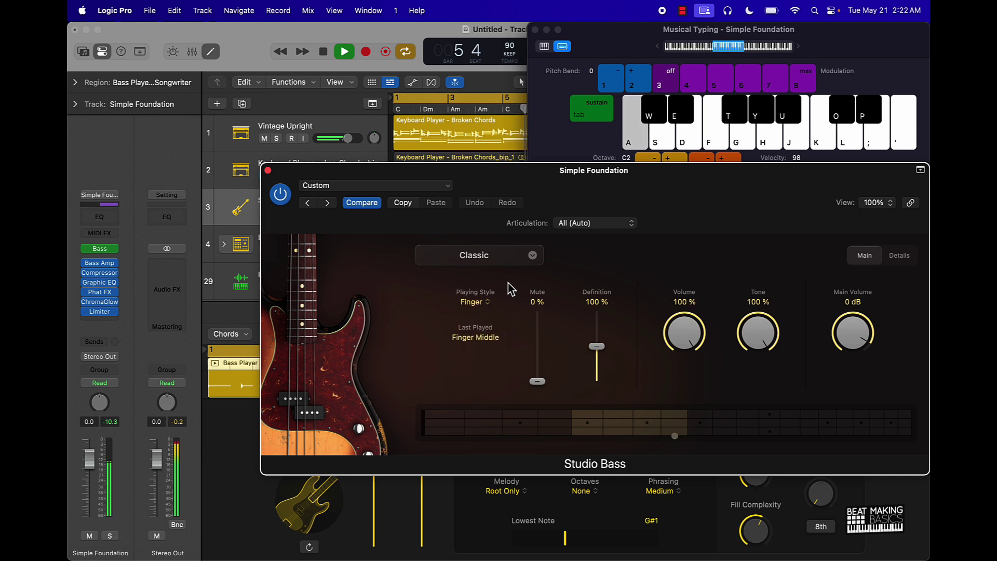
pyautogui.click(529, 264)
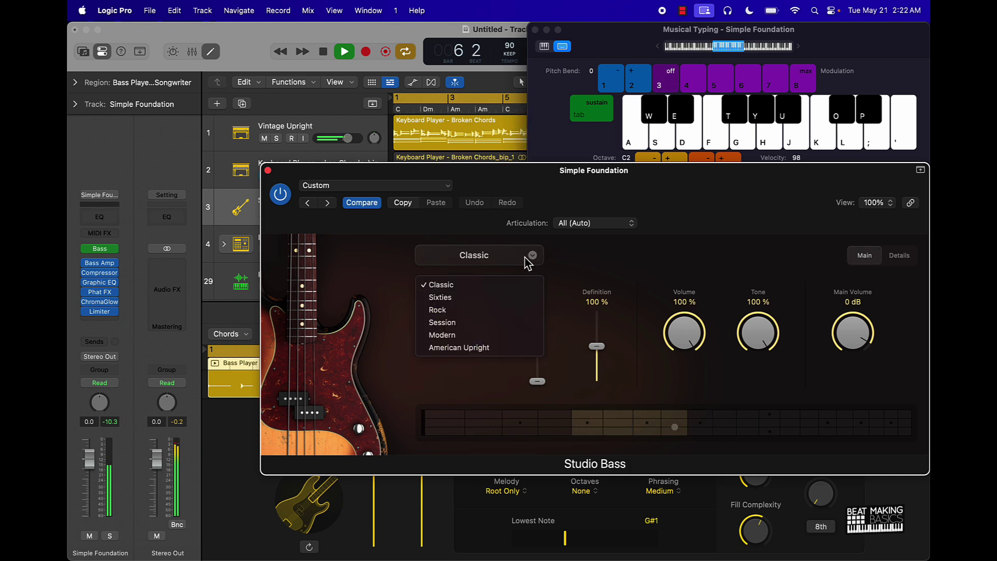
pyautogui.click(456, 298)
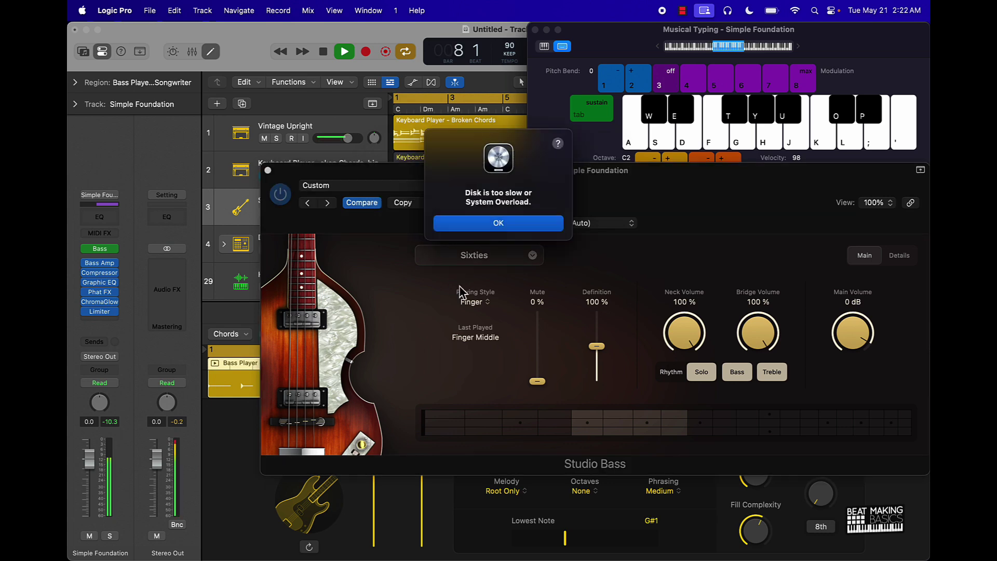
# - Dismiss the disk overload alerts, switch the bass to the Classic model during playback, and close the window
pyautogui.click(483, 227)
pyautogui.press('space')
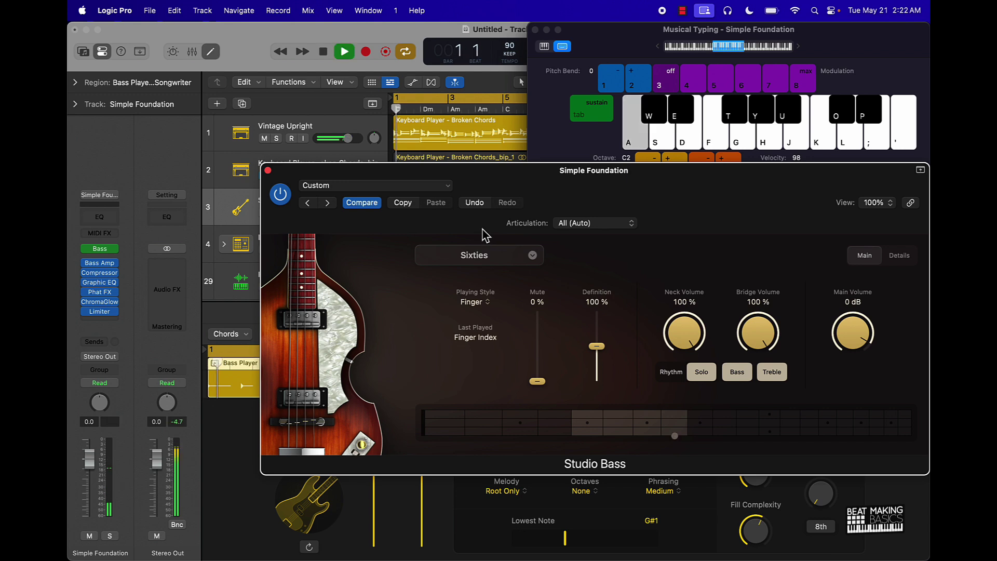
pyautogui.click(470, 258)
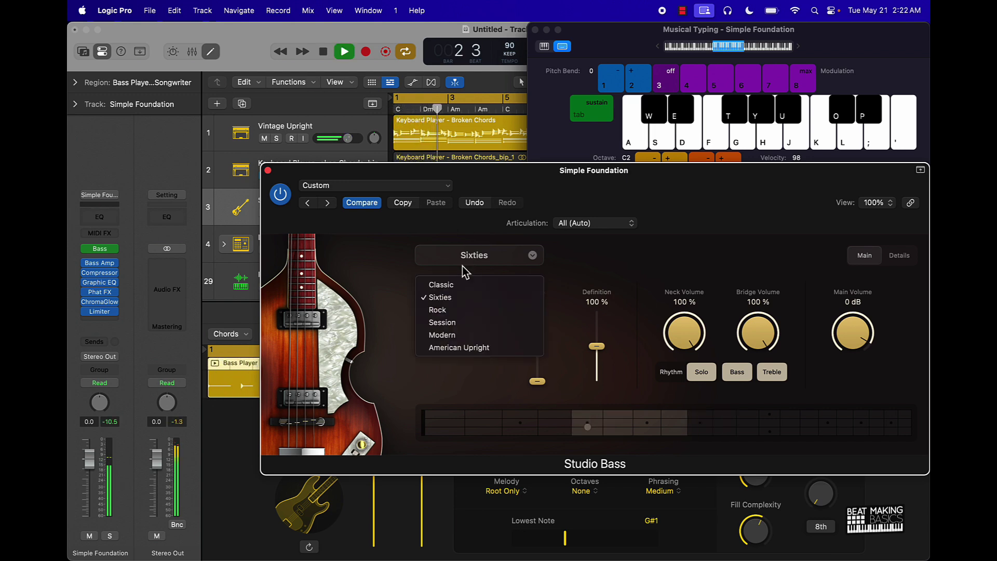
pyautogui.click(441, 284)
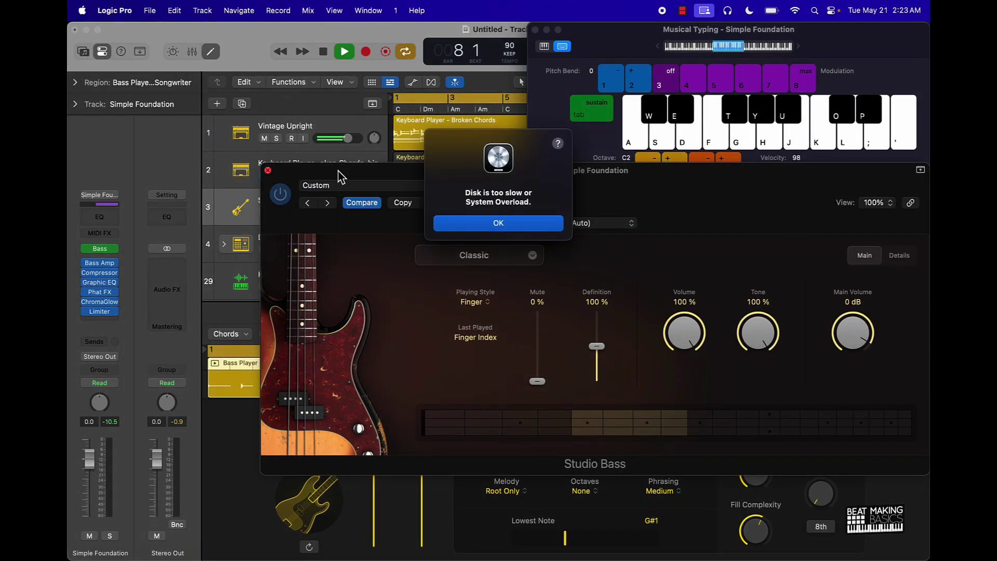
pyautogui.click(478, 223)
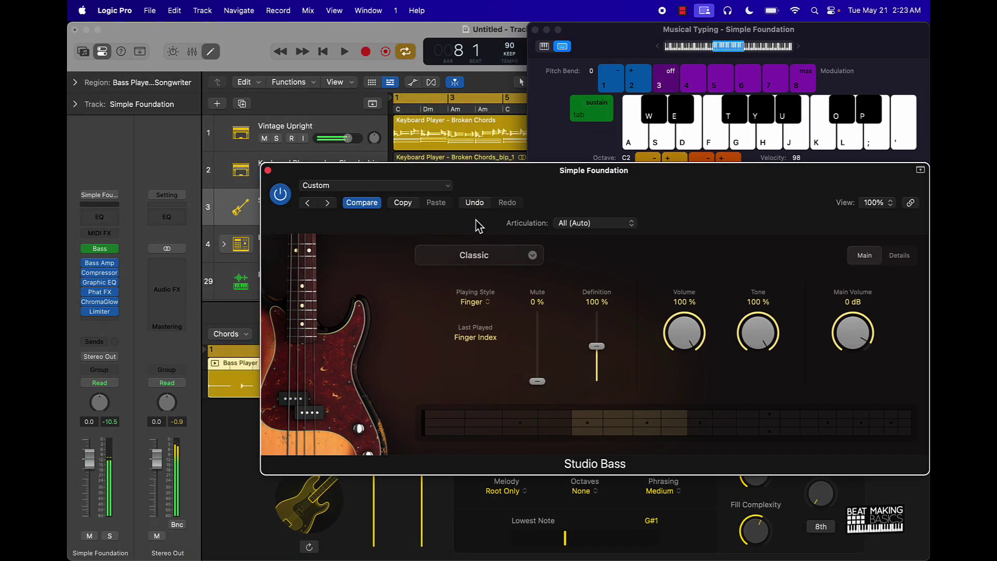
pyautogui.click(268, 171)
# - Close Musical Typing, trim the reversed Broken Chords_bip_1 region to end at bar 9, and close the editor
pyautogui.click(486, 277)
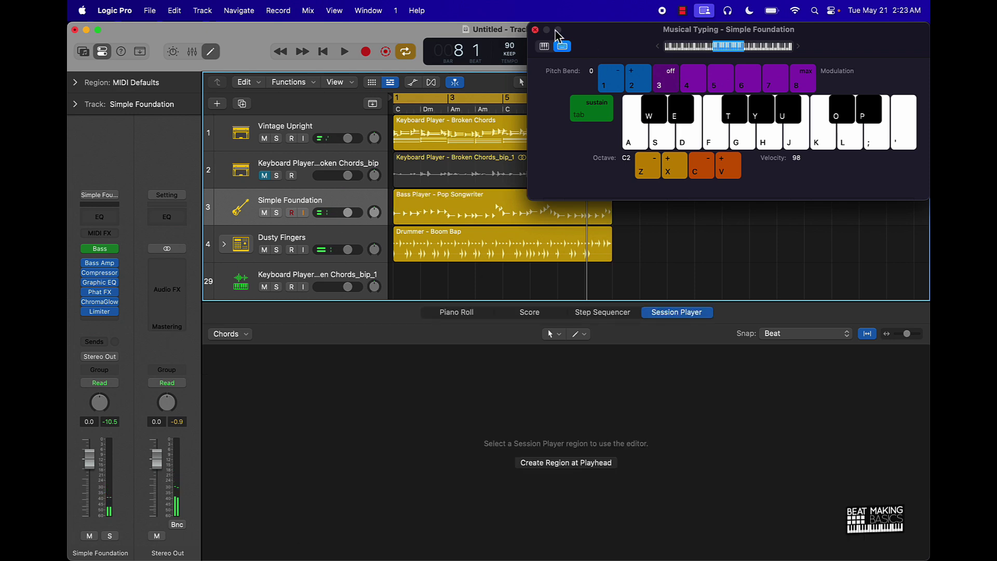
pyautogui.click(535, 30)
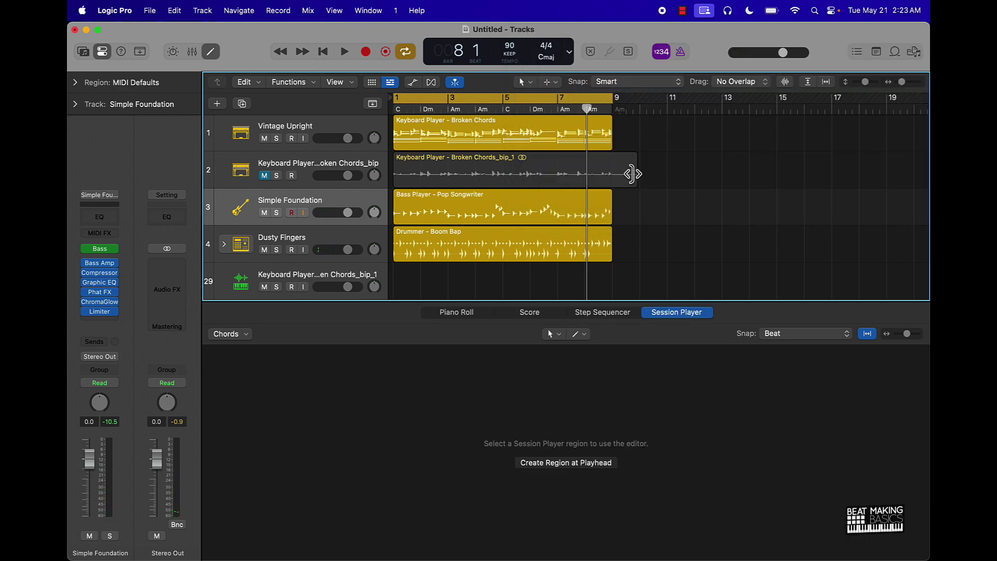
pyautogui.moveTo(632, 173)
pyautogui.mouseDown()
pyautogui.moveTo(603, 172)
pyautogui.moveTo(613, 173)
pyautogui.mouseUp()
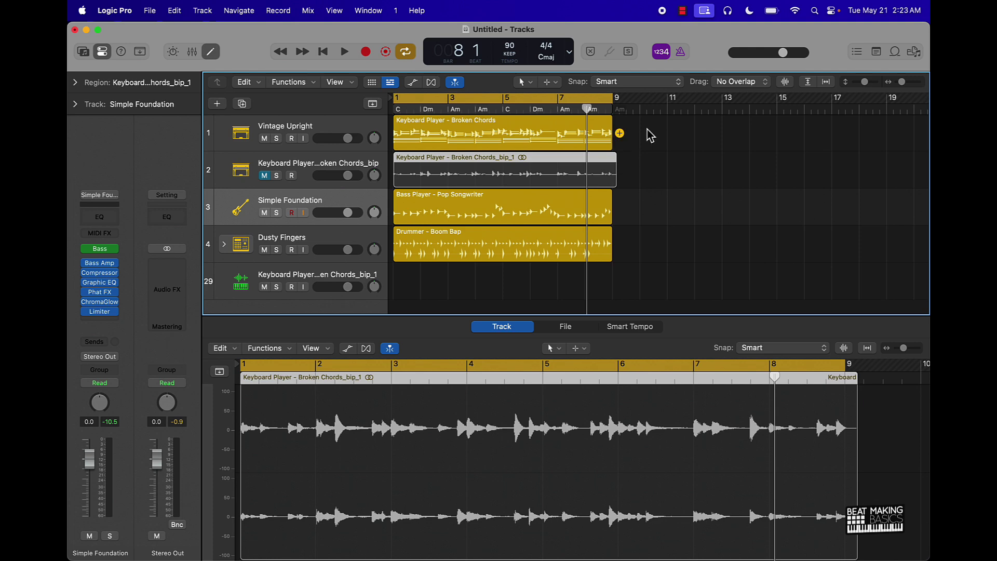
pyautogui.press('.')
pyautogui.press('.')
pyautogui.press(',')
pyautogui.press('super+t')
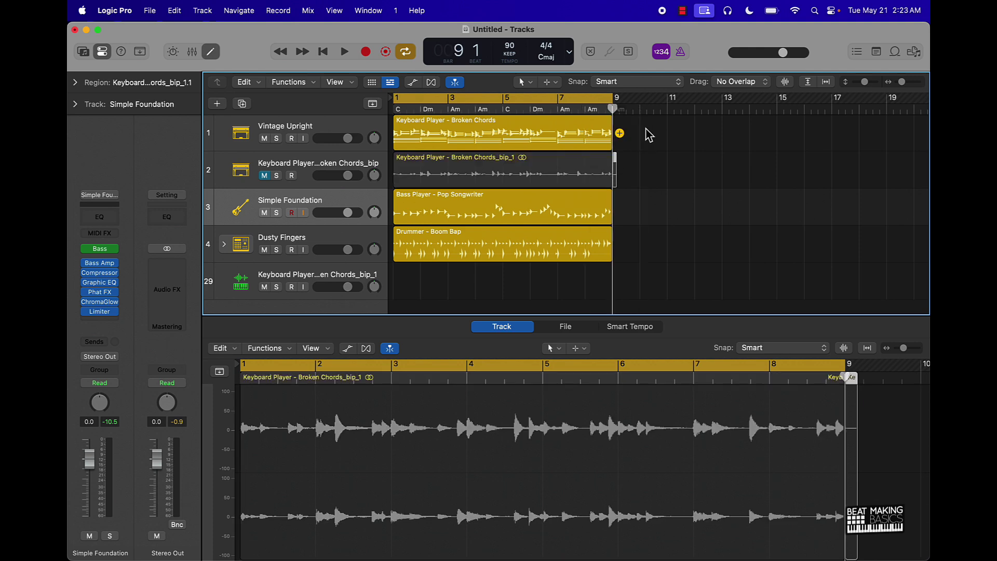
pyautogui.click(649, 135)
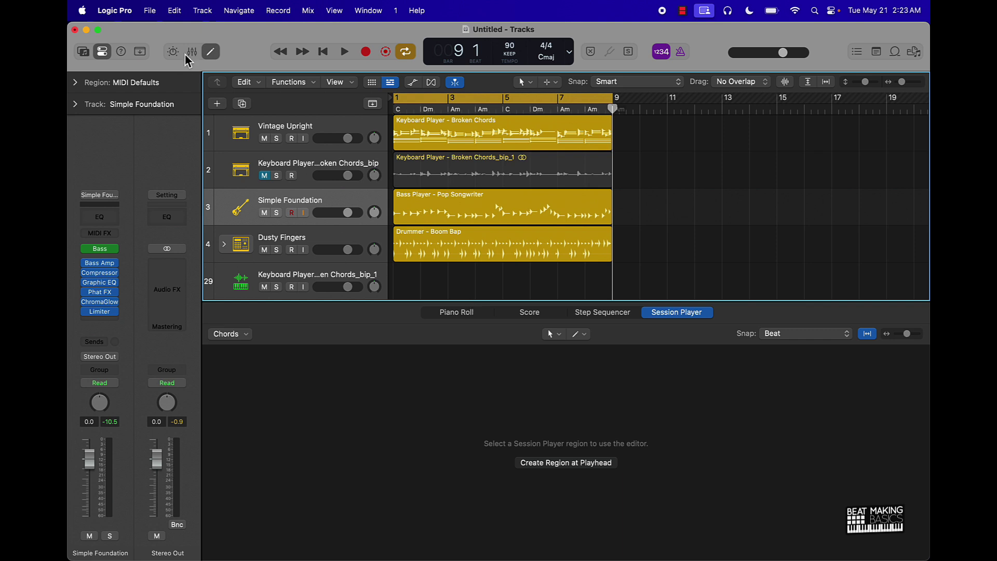
pyautogui.click(211, 52)
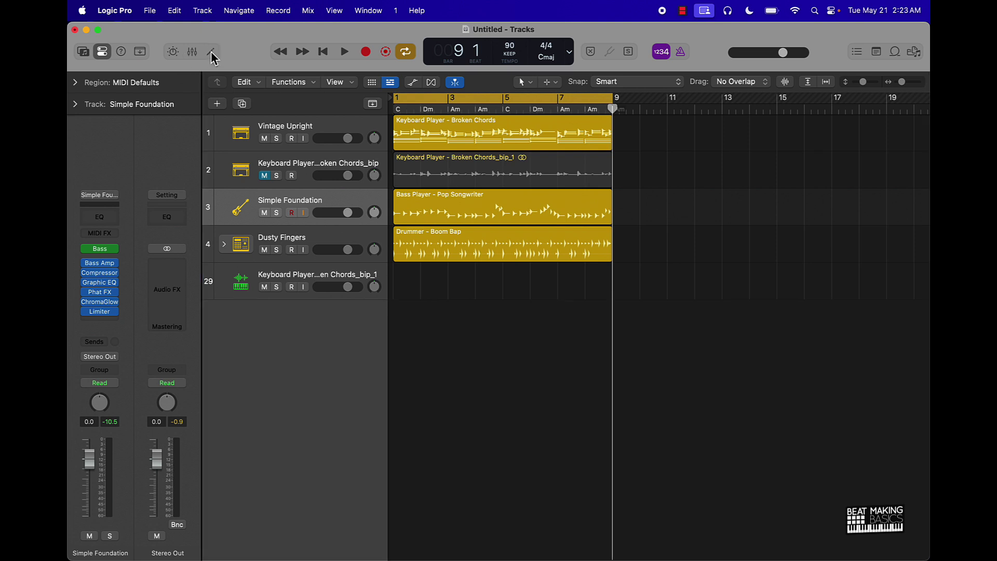
pyautogui.click(238, 287)
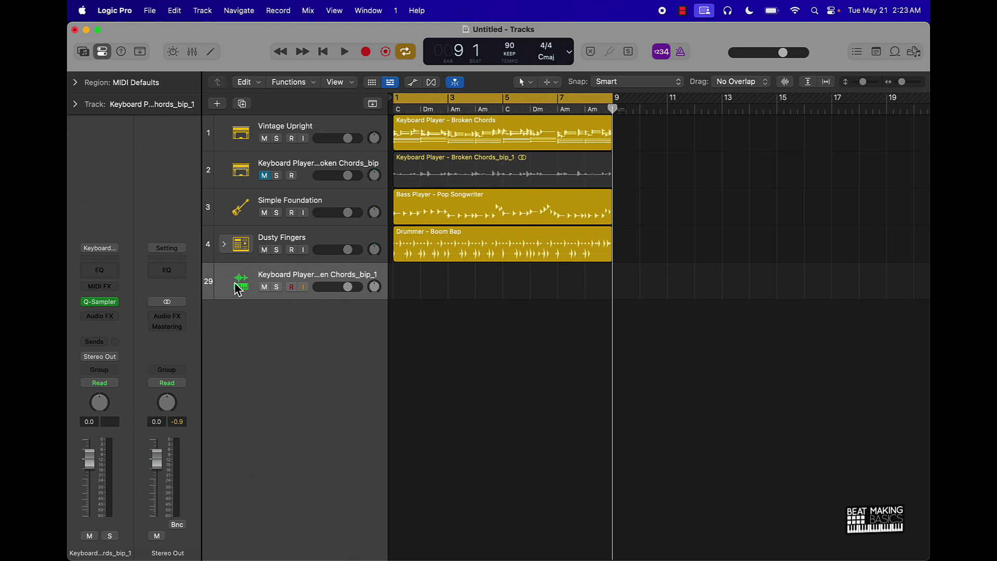
# - In the Dusty Fingers drummer's Session Player, turn off the hi-hat, shaker and kick
pyautogui.click(311, 240)
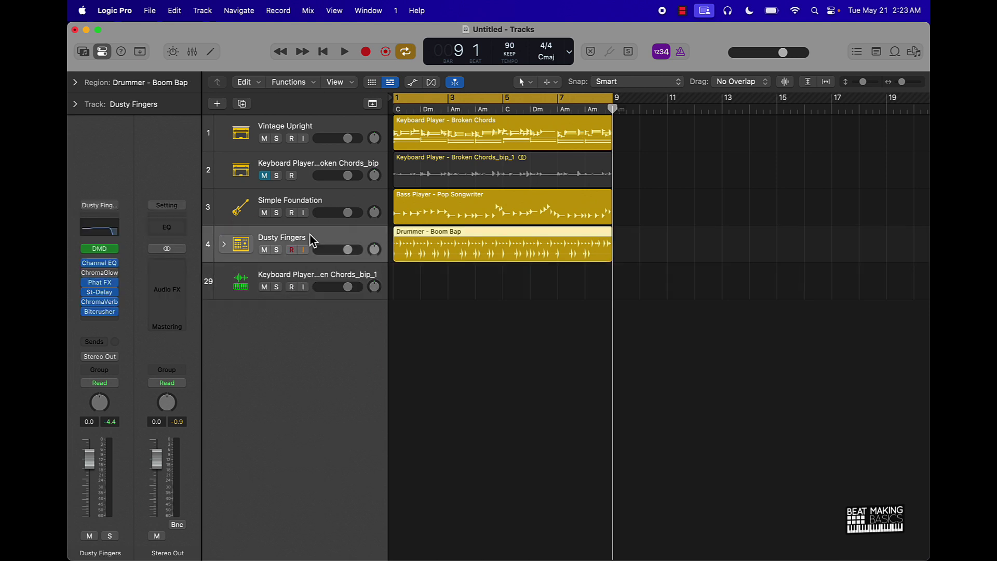
pyautogui.doubleClick(437, 241)
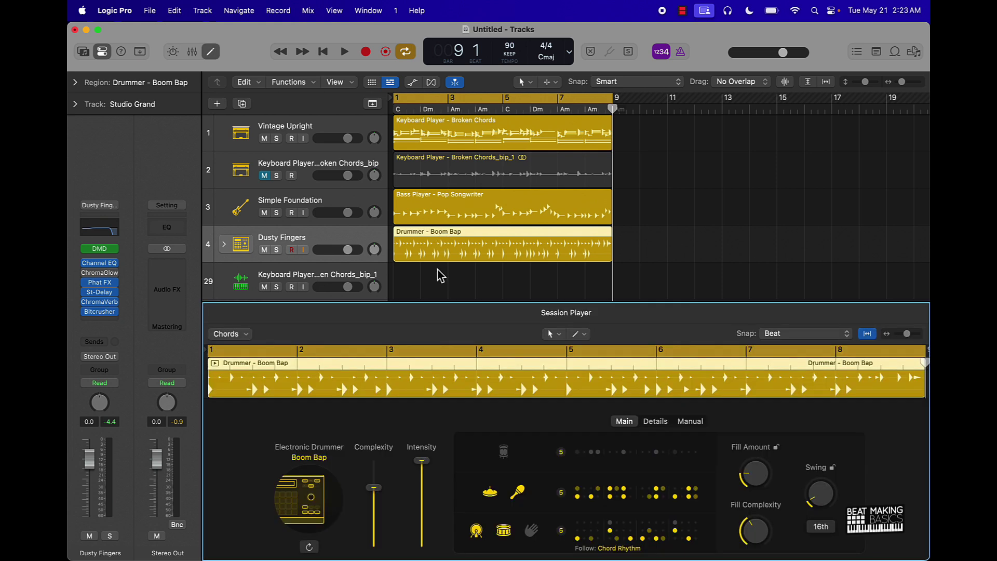
pyautogui.click(491, 494)
pyautogui.click(517, 491)
pyautogui.click(477, 531)
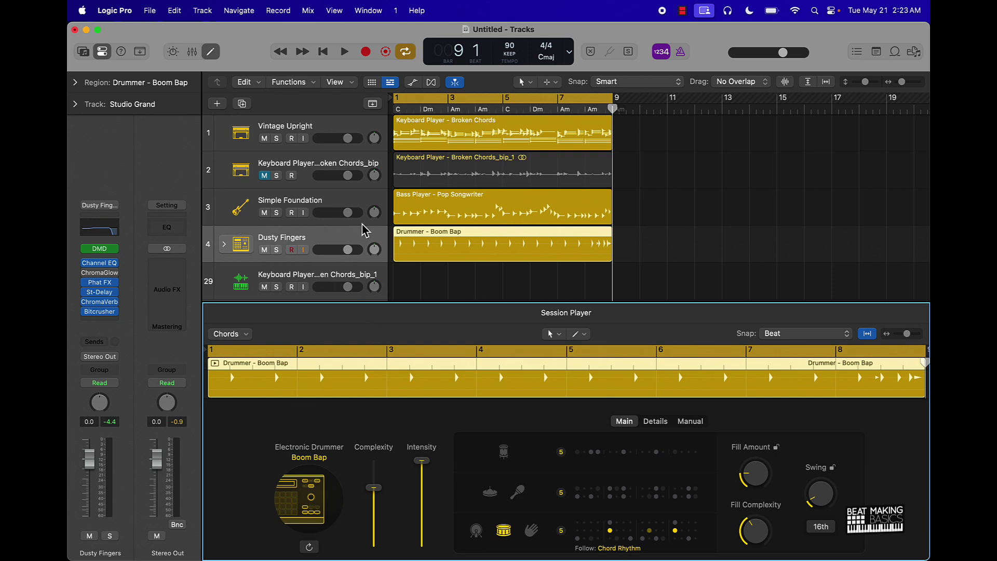
# - Turn off the Vintage Upright keyboard player's left hand and play from bar 1
pyautogui.click(340, 201)
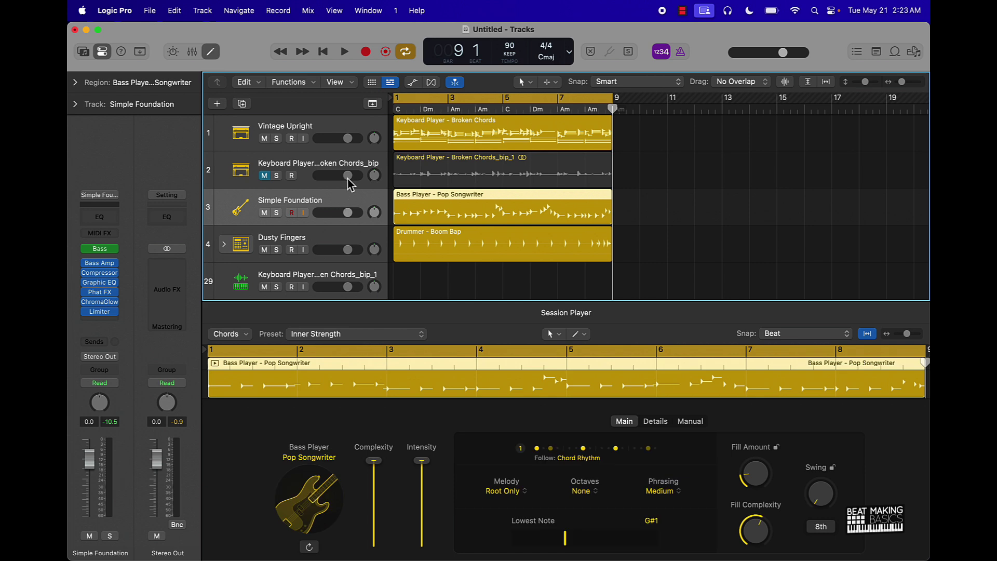
pyautogui.click(332, 128)
pyautogui.click(491, 450)
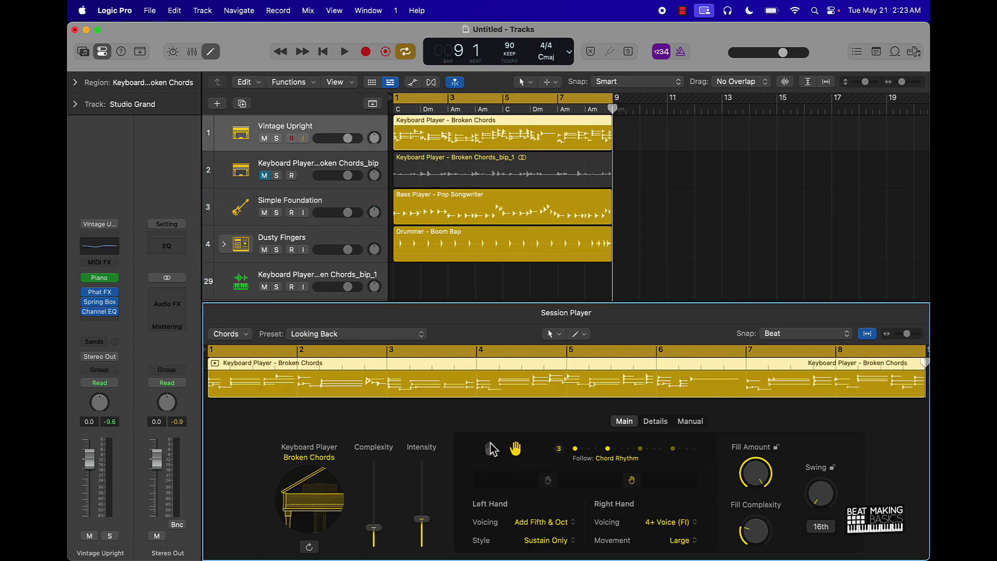
pyautogui.click(463, 278)
pyautogui.press('space')
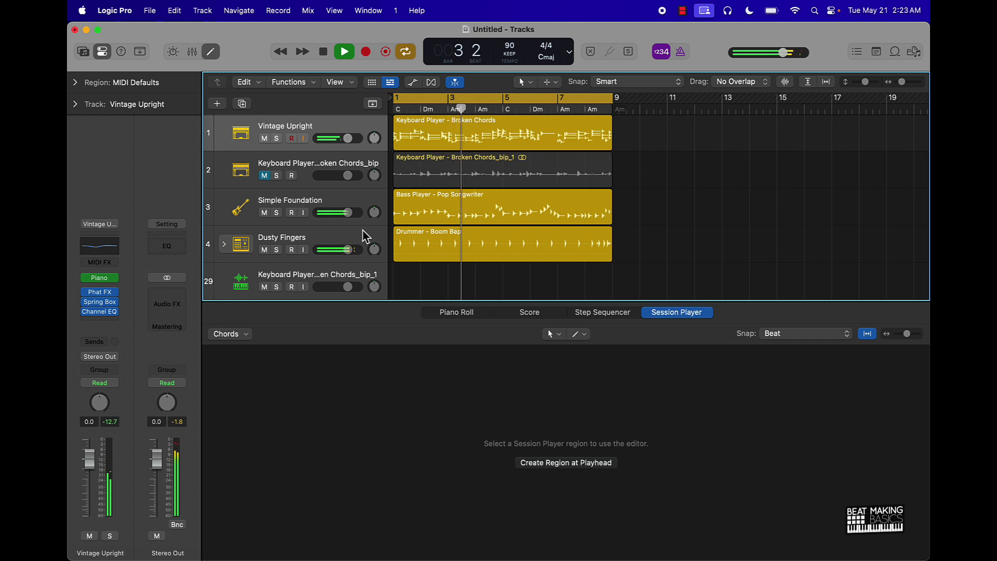
# - Re-enable the kick, clap and hi-hat in the Dusty Fingers drum pattern
pyautogui.click(349, 242)
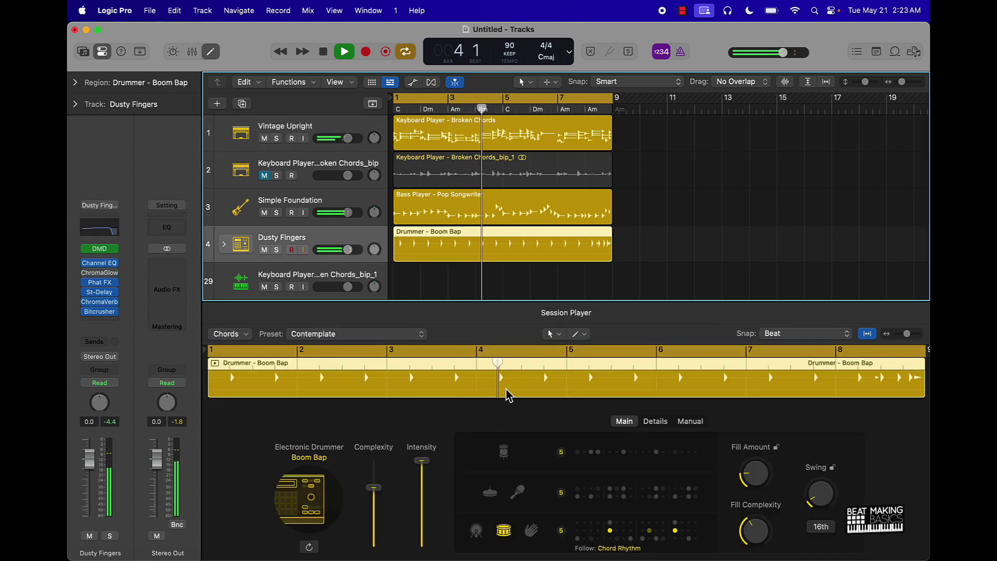
pyautogui.click(475, 530)
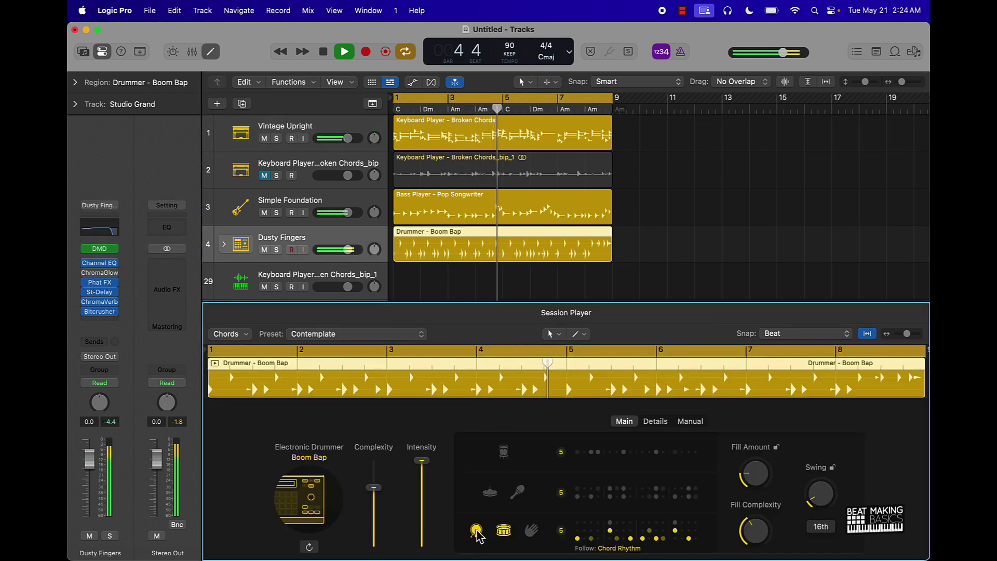
pyautogui.click(532, 532)
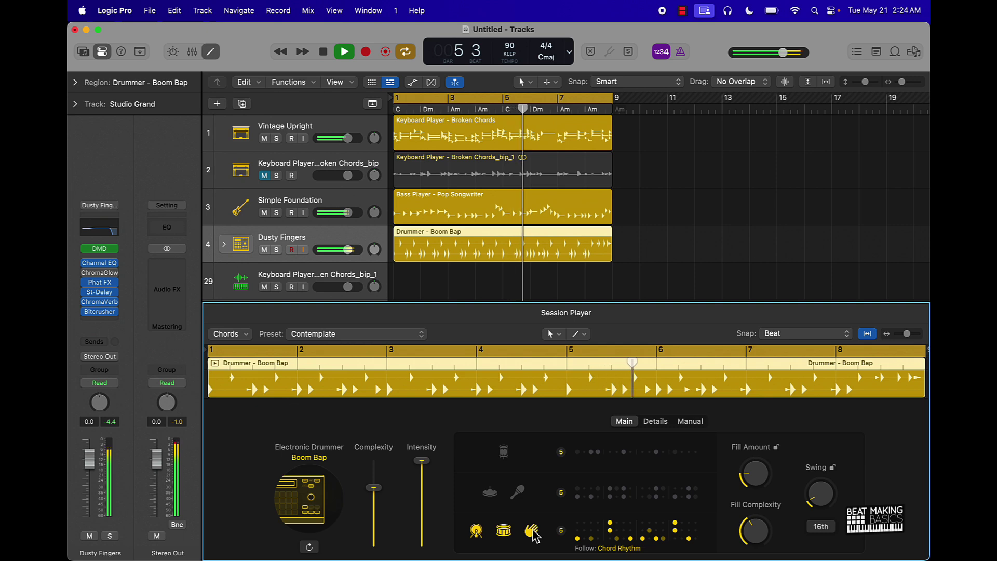
pyautogui.click(490, 493)
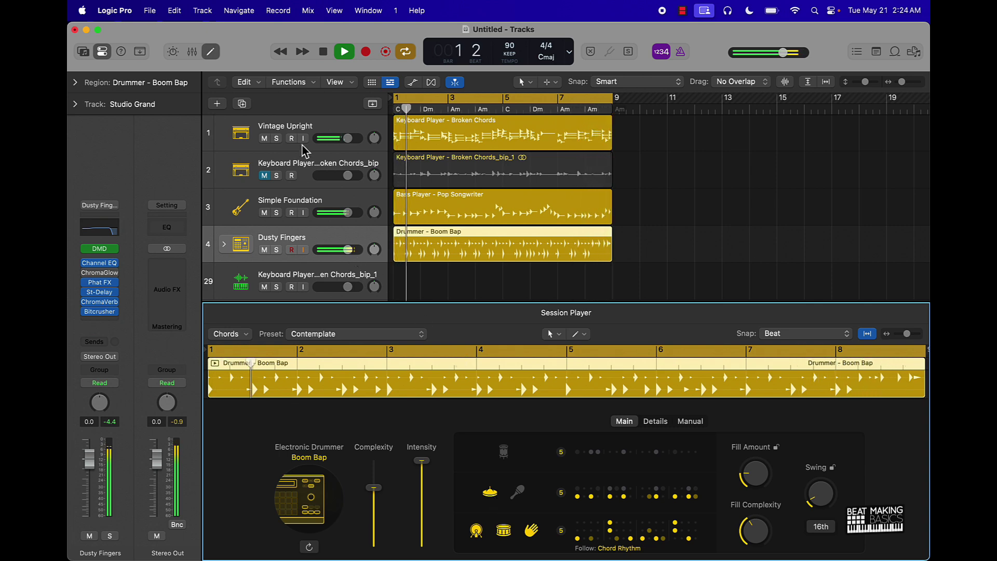
# - Turn the Vintage Upright left hand back on with its style changed from Sustain Only to Moderate
pyautogui.click(317, 130)
pyautogui.click(536, 484)
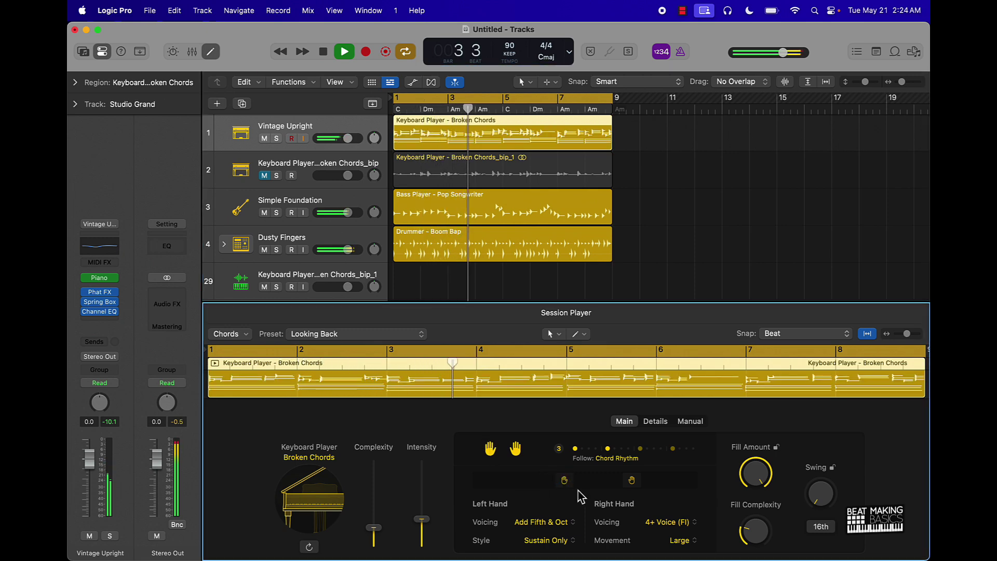
pyautogui.click(576, 524)
pyautogui.click(573, 523)
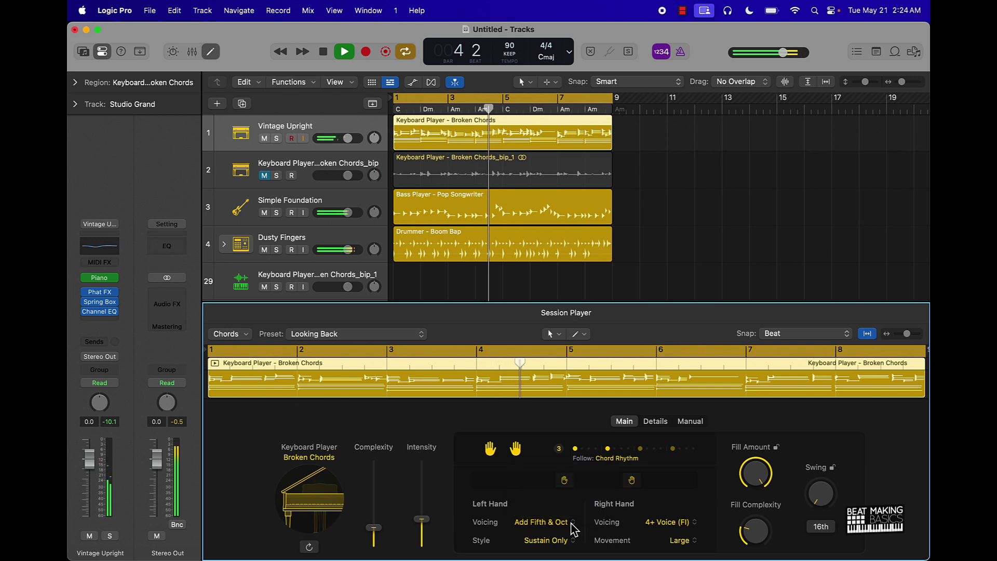
pyautogui.click(574, 541)
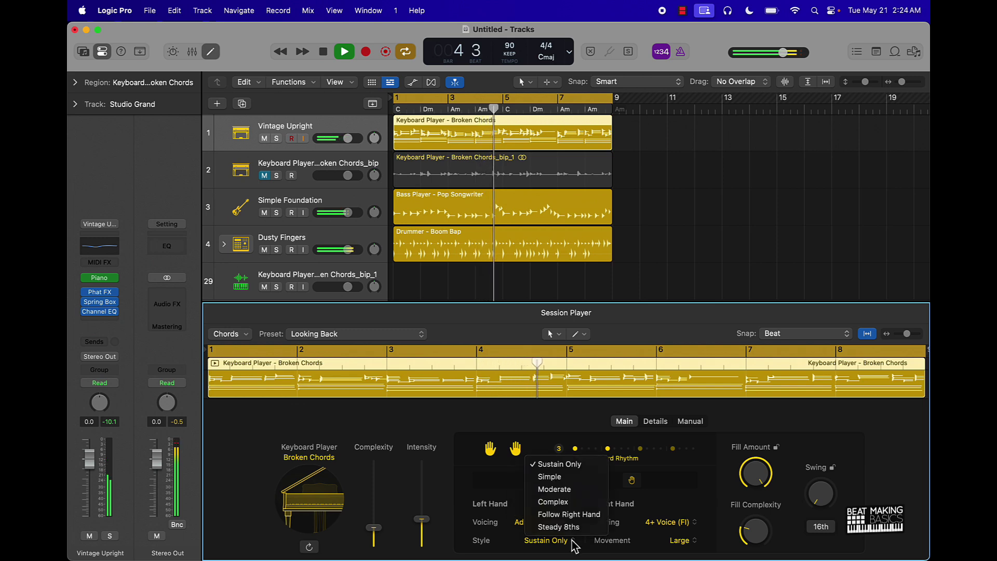
pyautogui.click(553, 490)
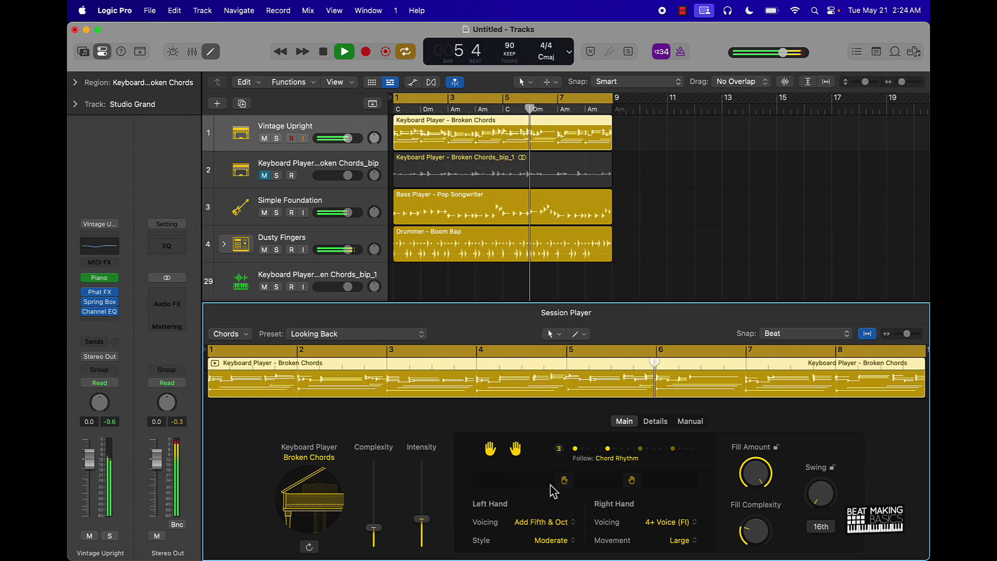
pyautogui.click(663, 273)
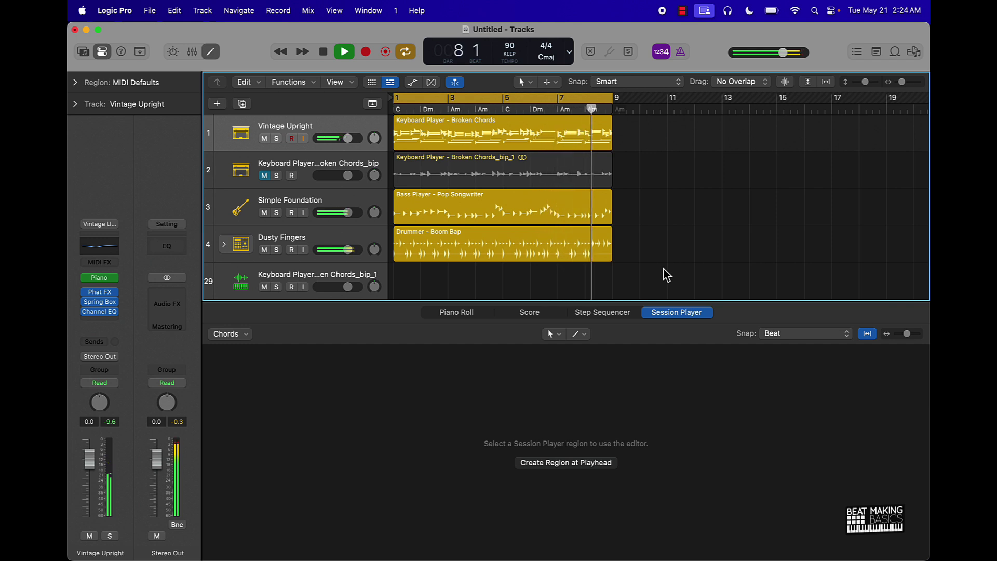
# - Stop playback of the four-track arrangement at bar 8, beat 4
pyautogui.press('space')
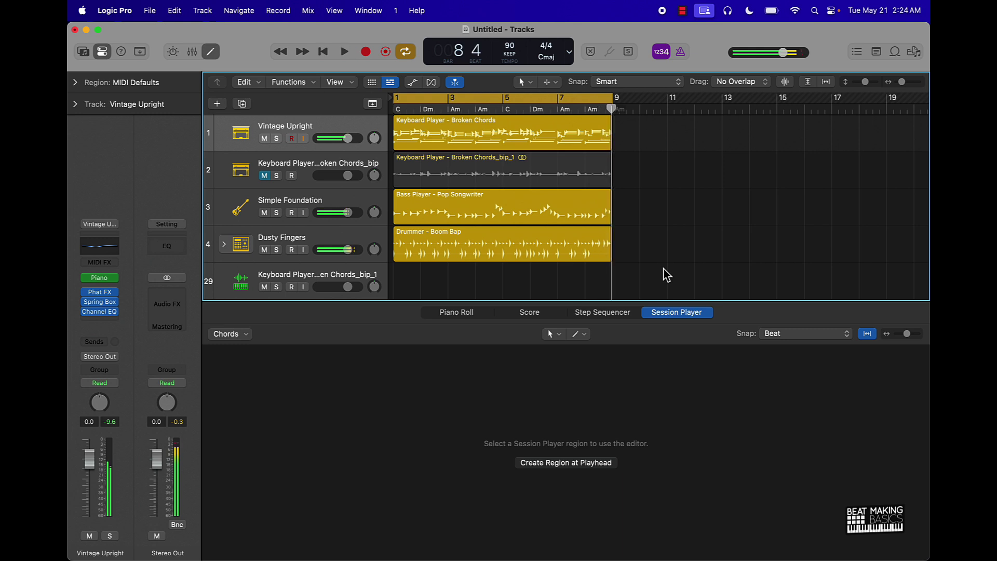